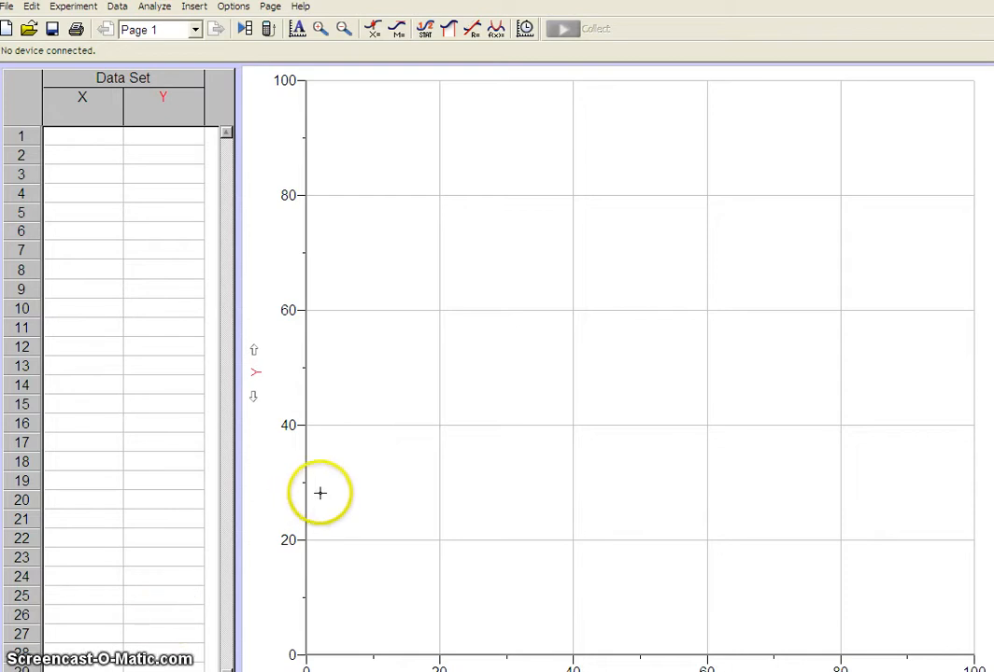
Insert the movie "Cars 1" from the Downloads folder in My Documents, with the file type set to AllFiles (*.*)
click(189, 8)
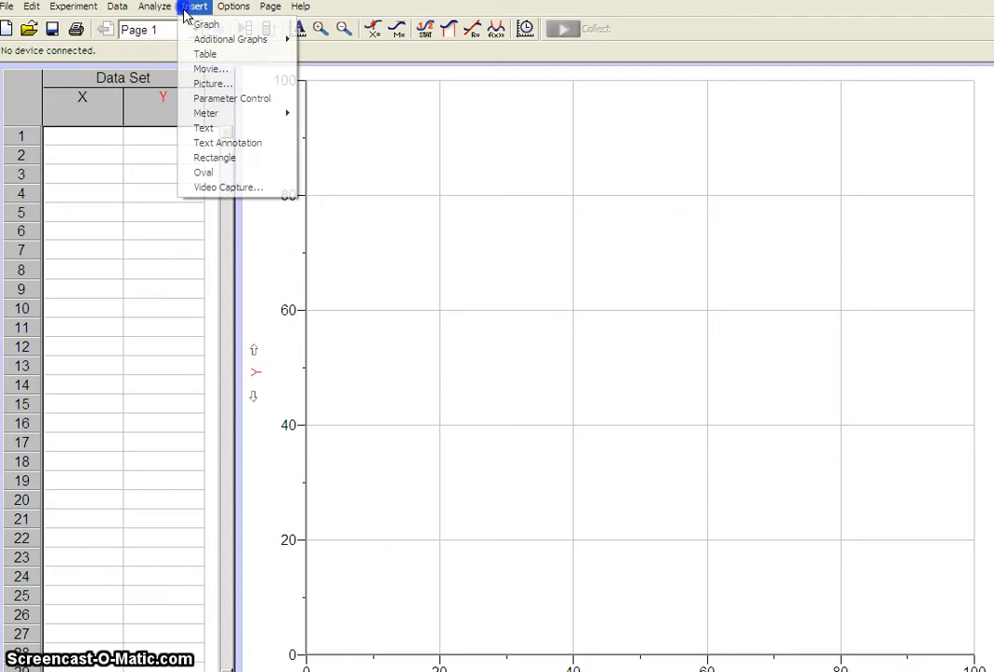
click(201, 69)
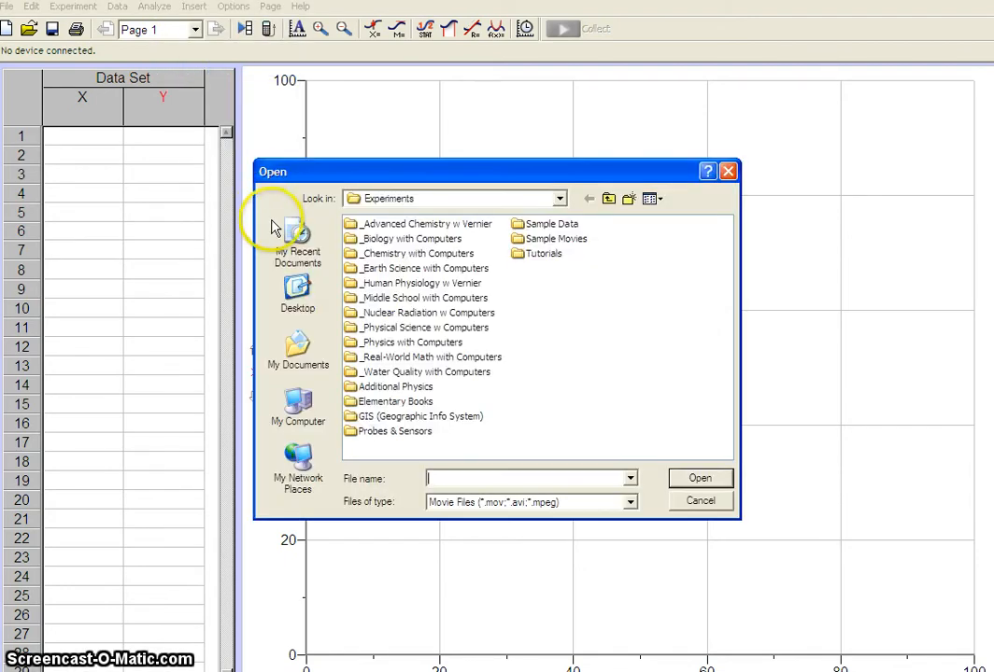
click(296, 364)
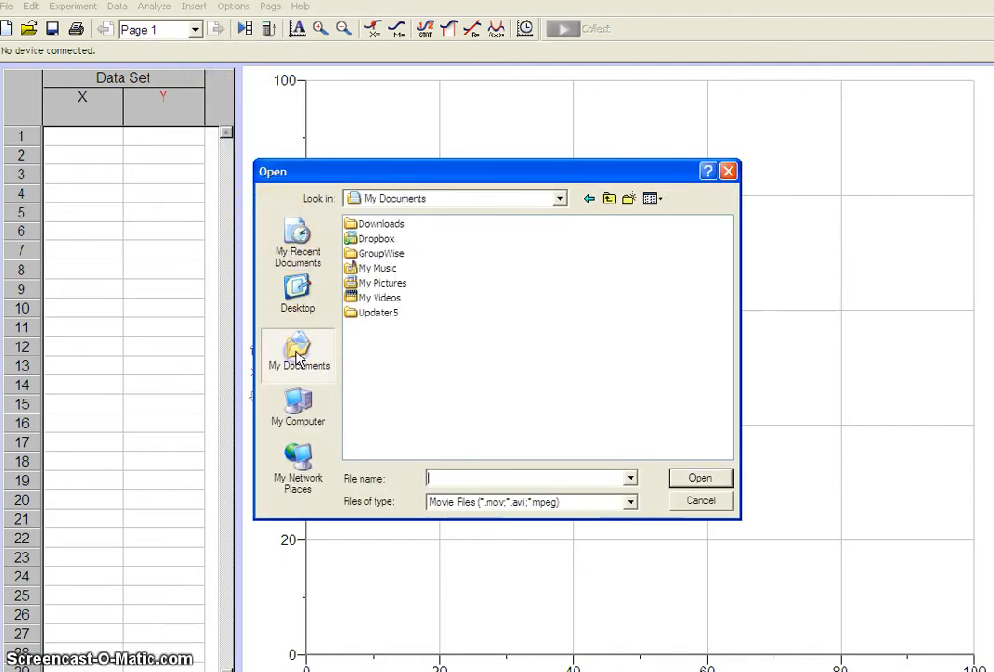
double_click(360, 227)
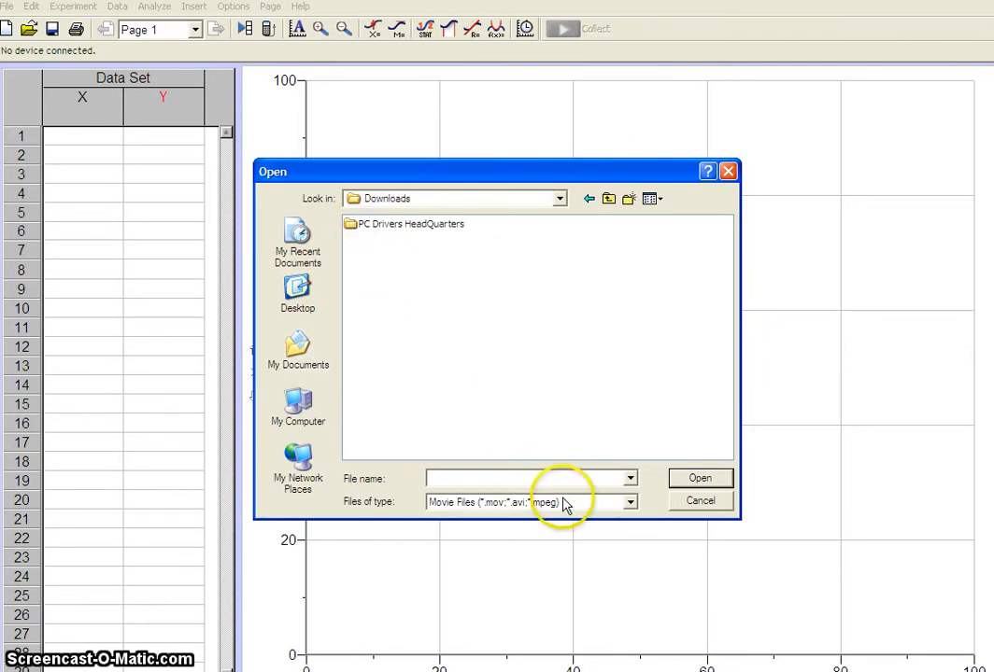
click(630, 502)
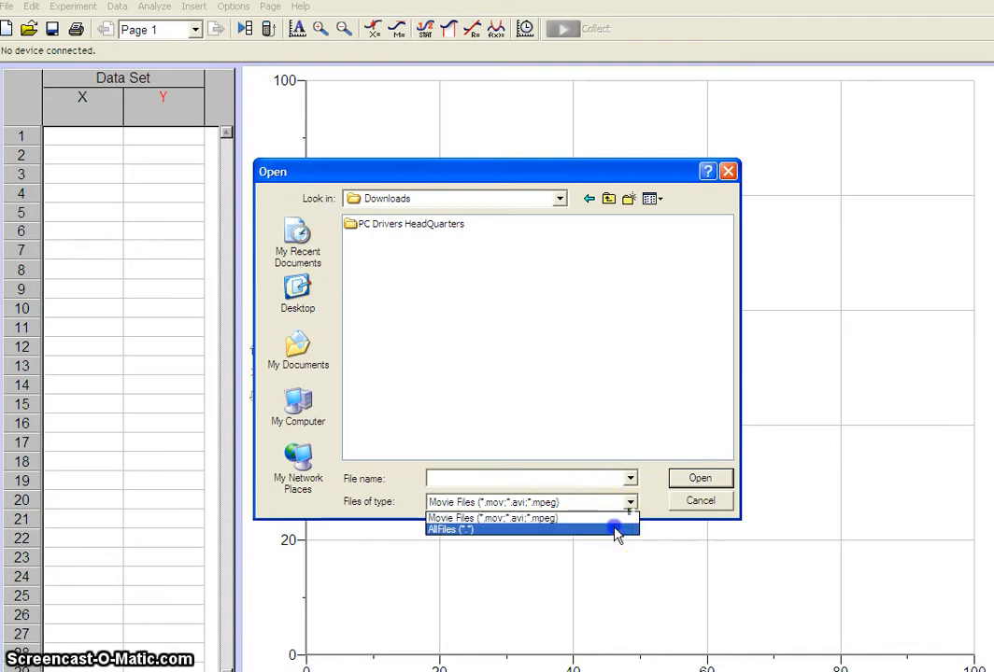
click(615, 529)
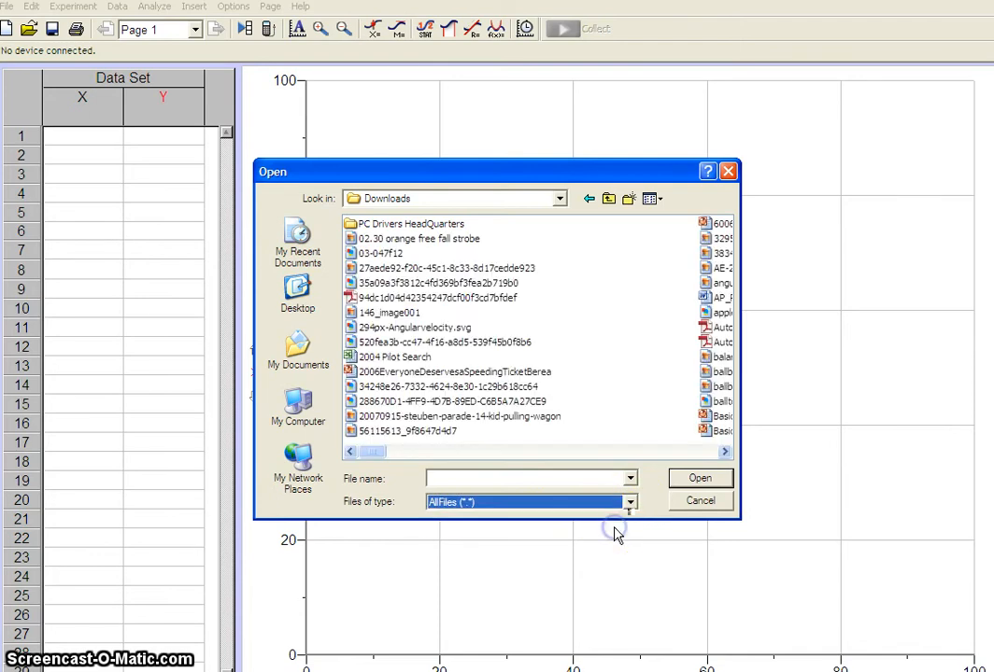
click(724, 453)
click(725, 452)
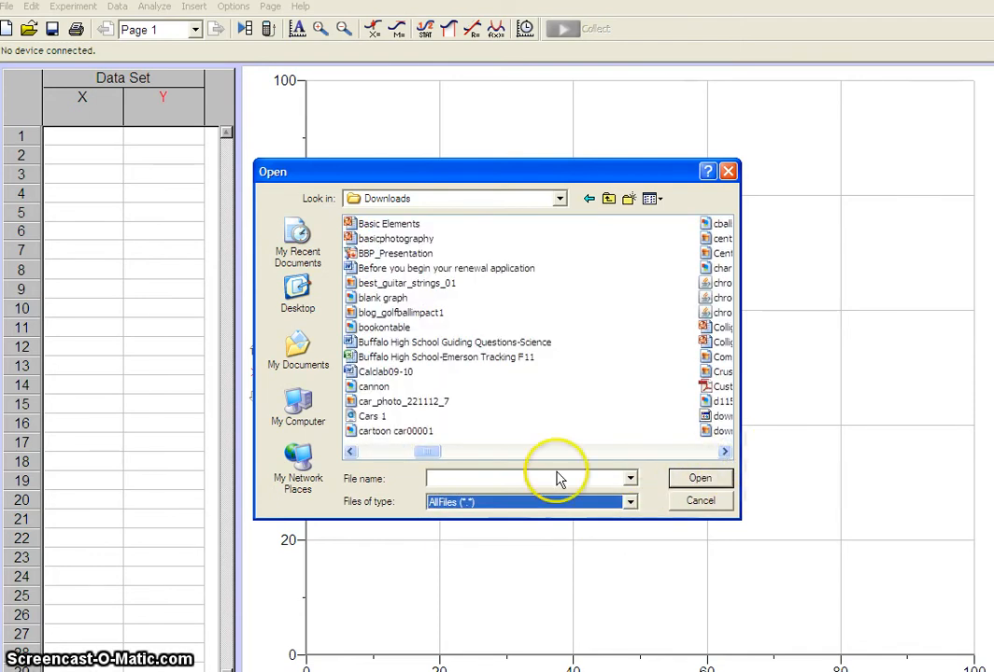
click(377, 420)
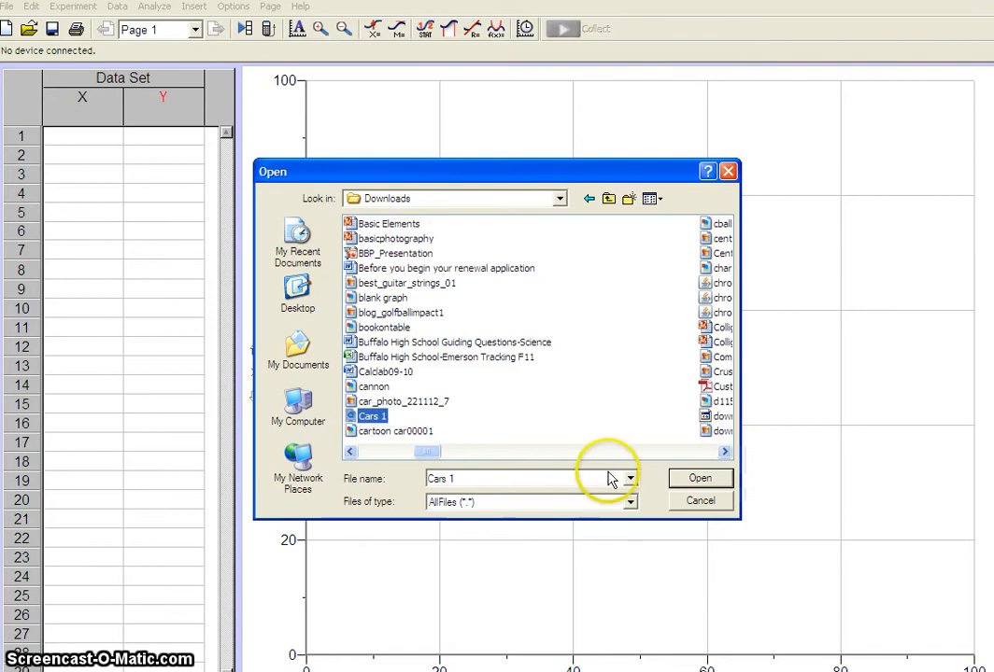
click(702, 480)
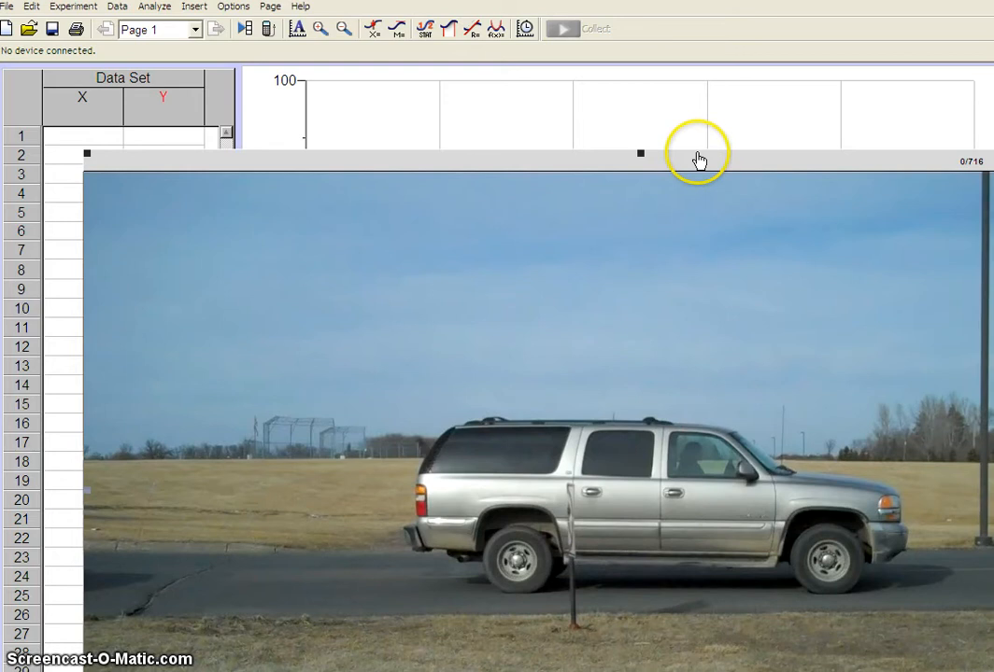
Shrink the movie to less than half its size, place it over the graph and enable video analysis
drag(697, 152, 481, 103)
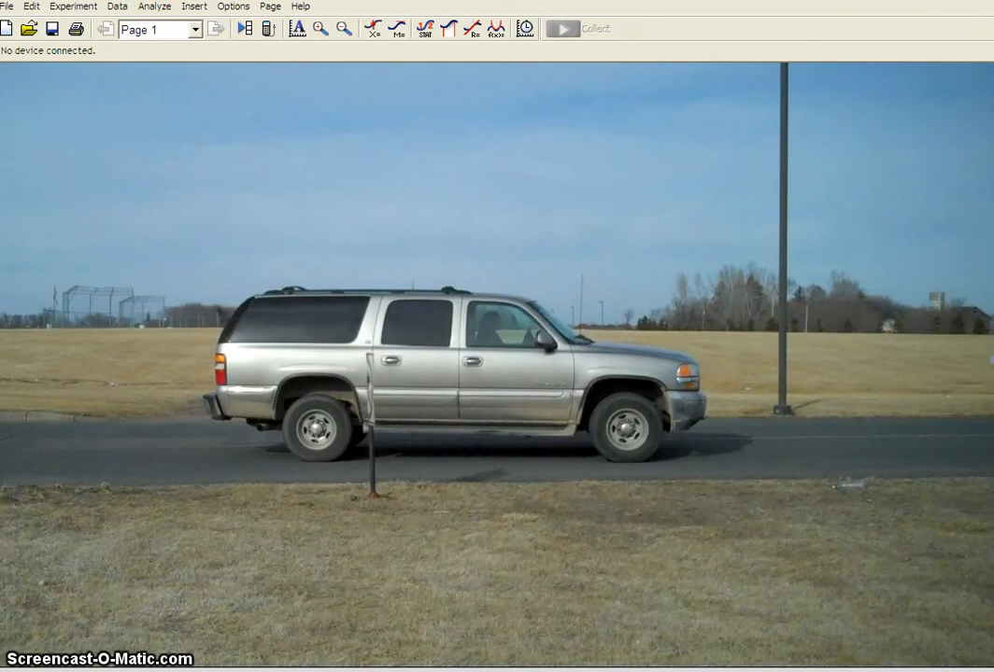
drag(988, 663, 402, 379)
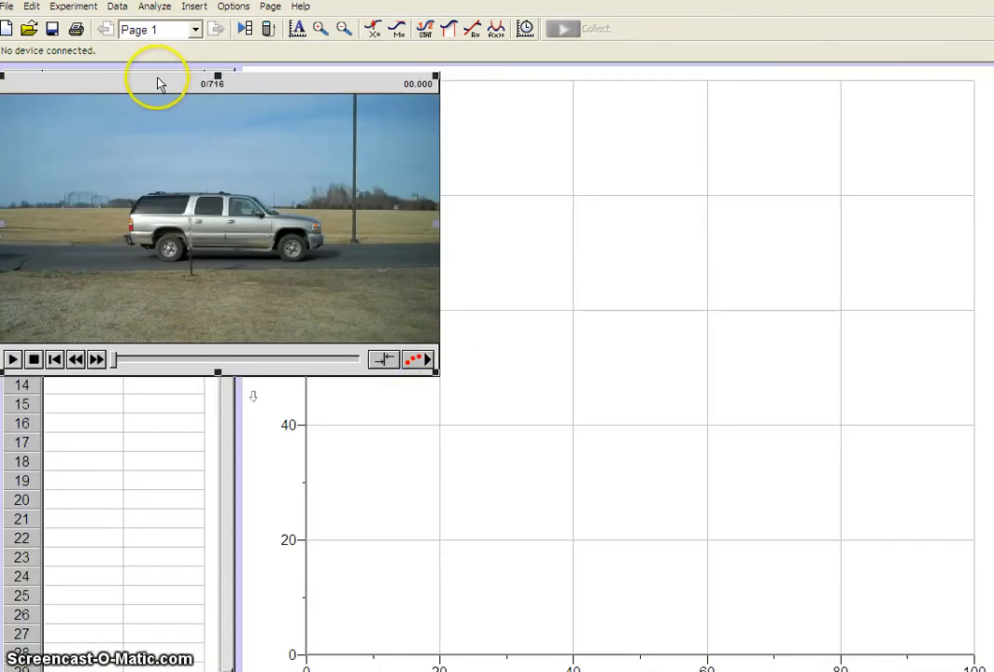
drag(157, 82, 528, 189)
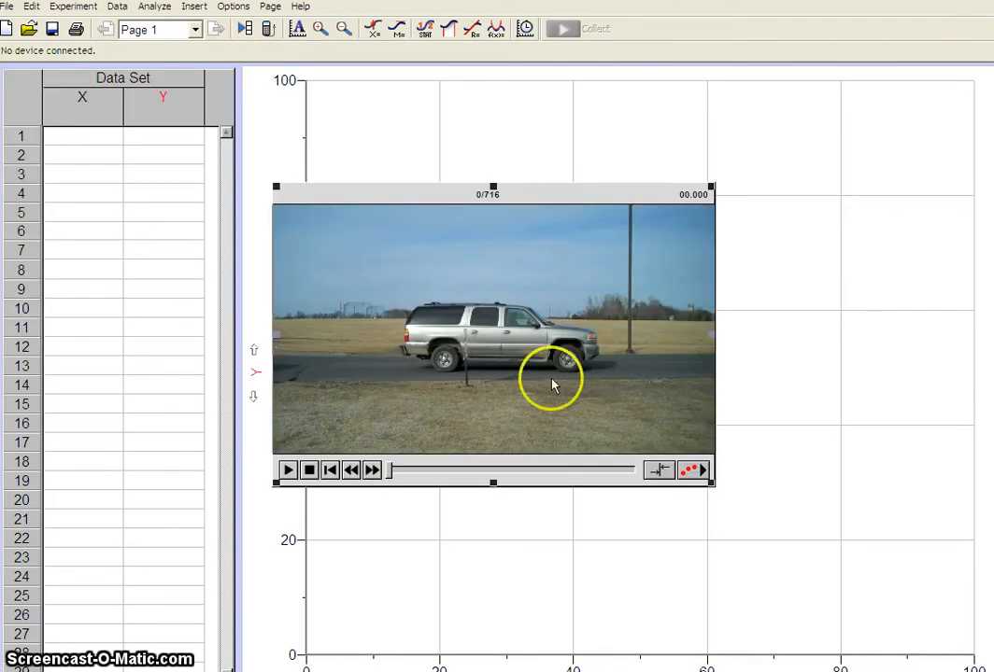
click(694, 472)
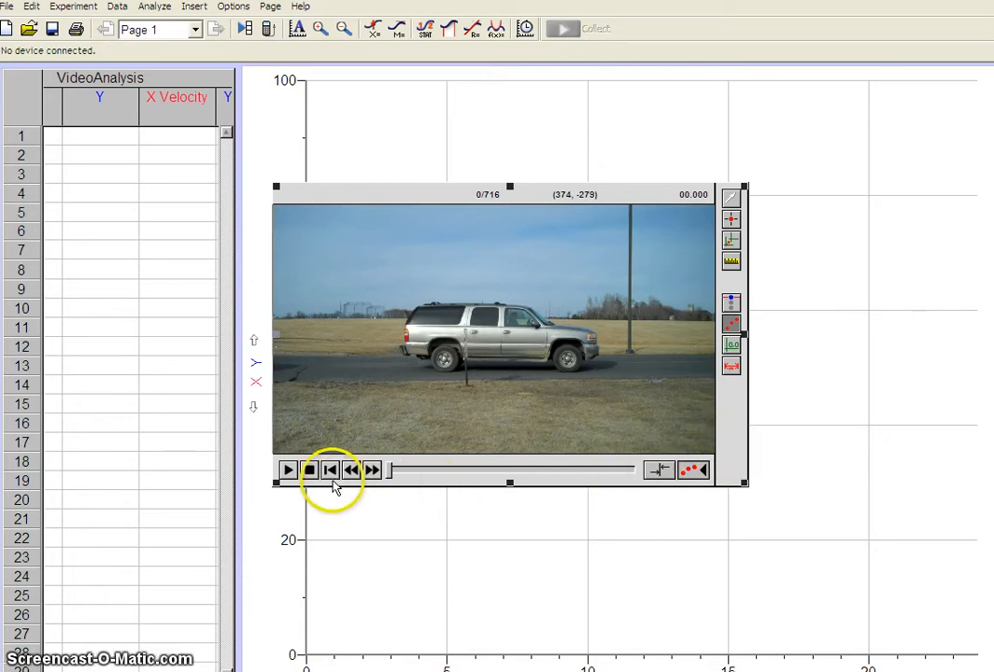
Play the movie through to preview the passing cars, restart it and stop the playback
click(289, 470)
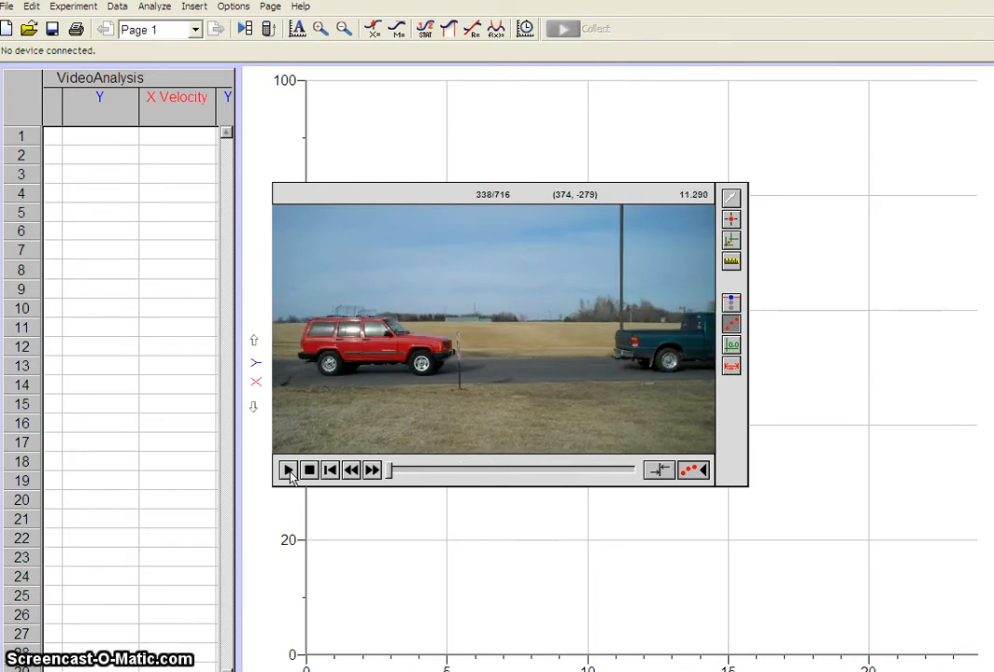
click(289, 472)
click(289, 471)
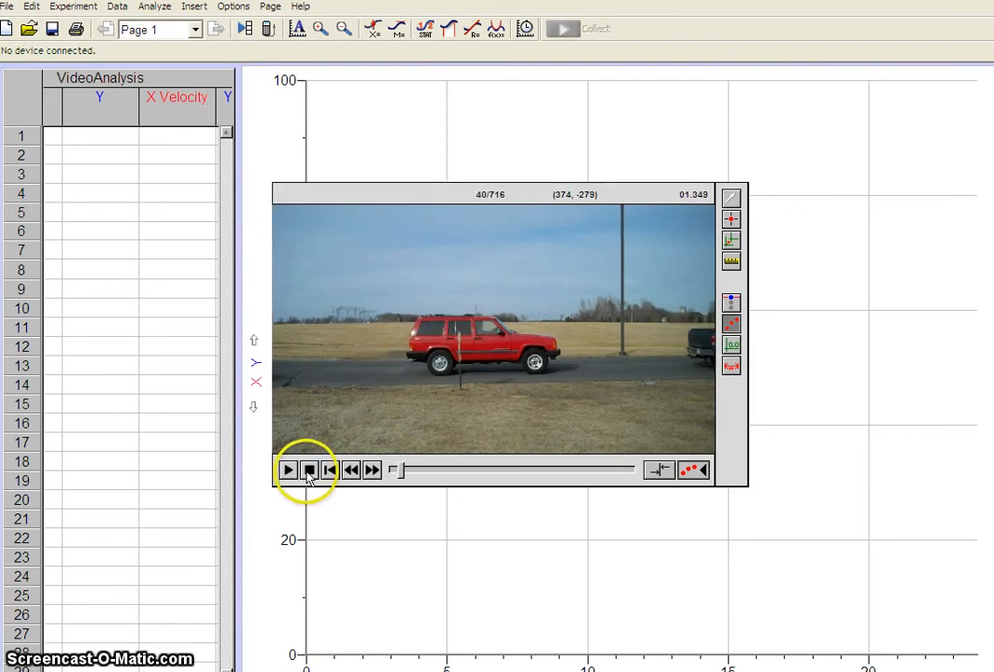
click(308, 471)
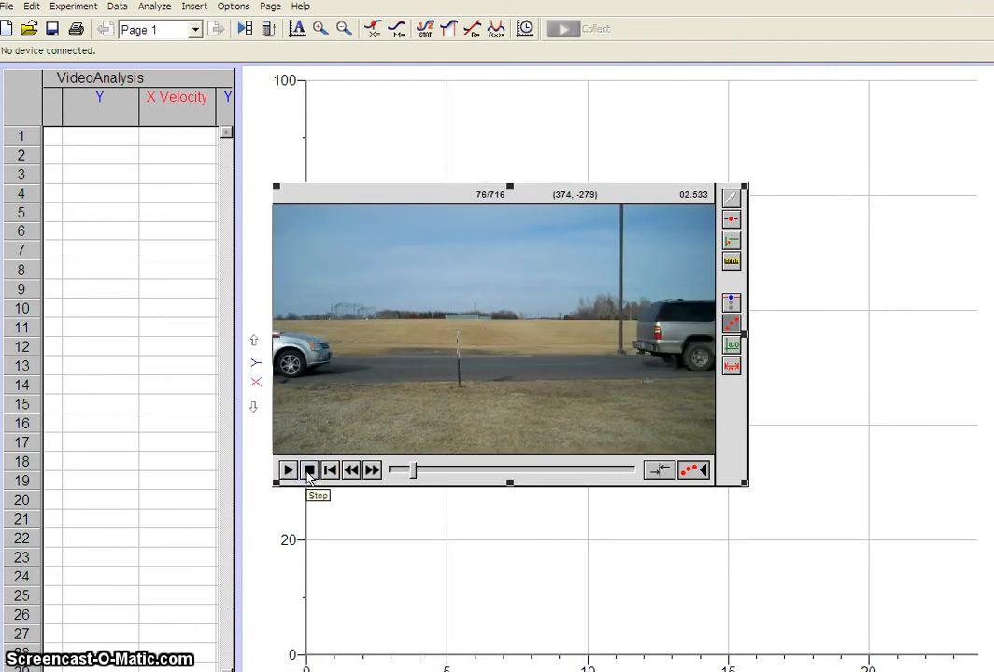
Advance the movie to frame 337, where the front of the red car reaches the post
drag(413, 472, 506, 472)
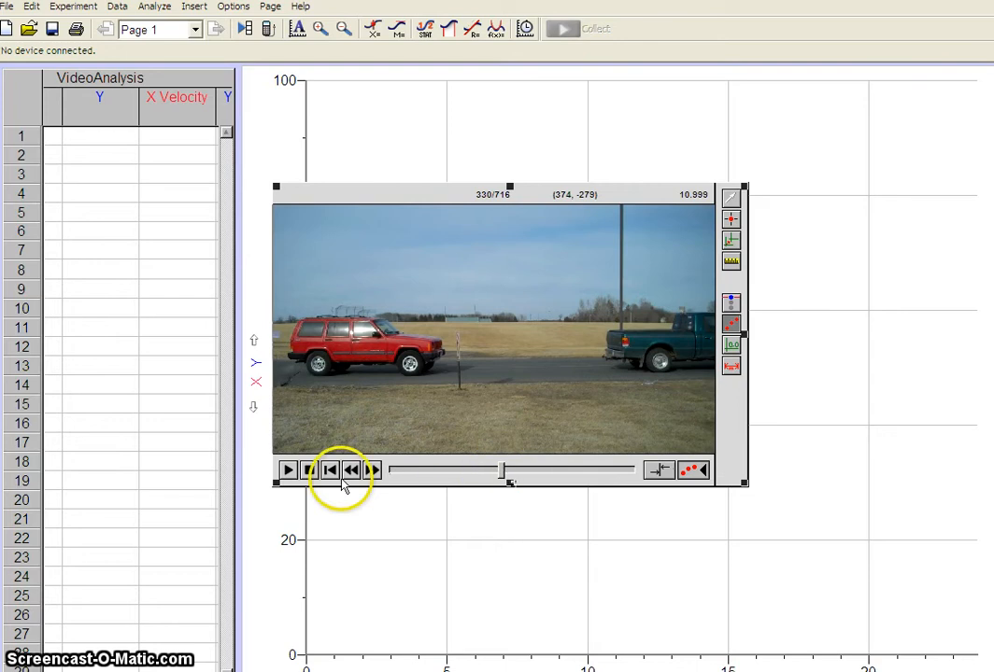
click(373, 471)
click(373, 471)
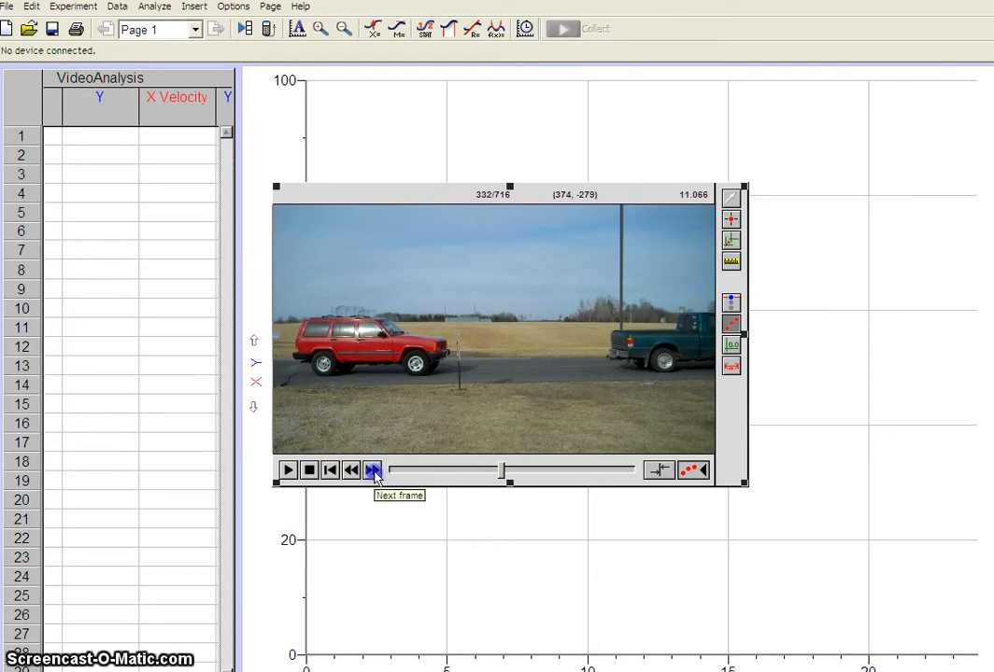
click(372, 470)
click(373, 471)
click(373, 471)
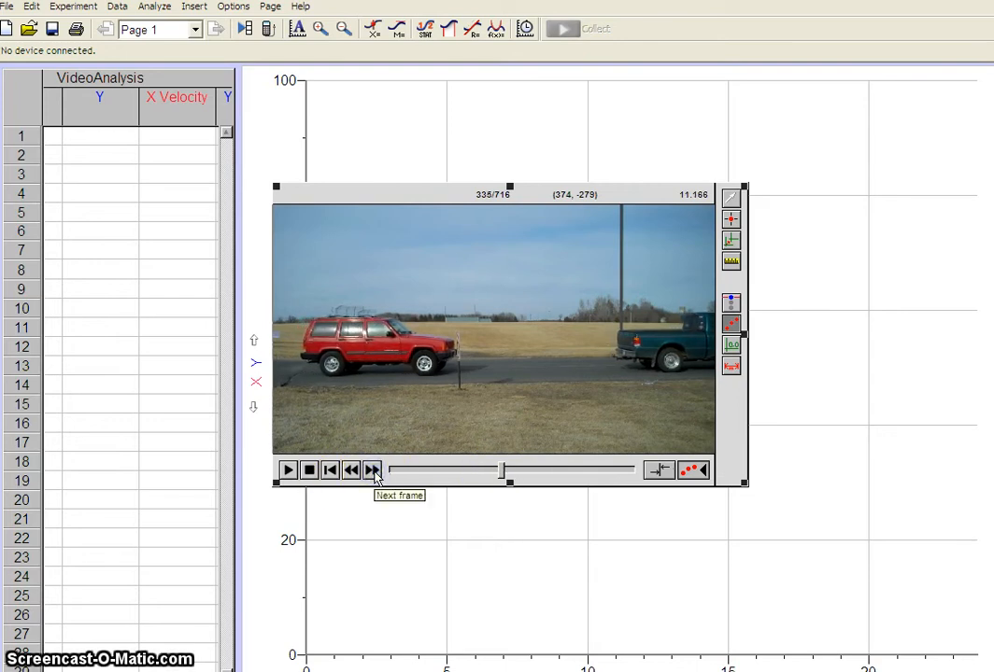
click(373, 471)
click(373, 471)
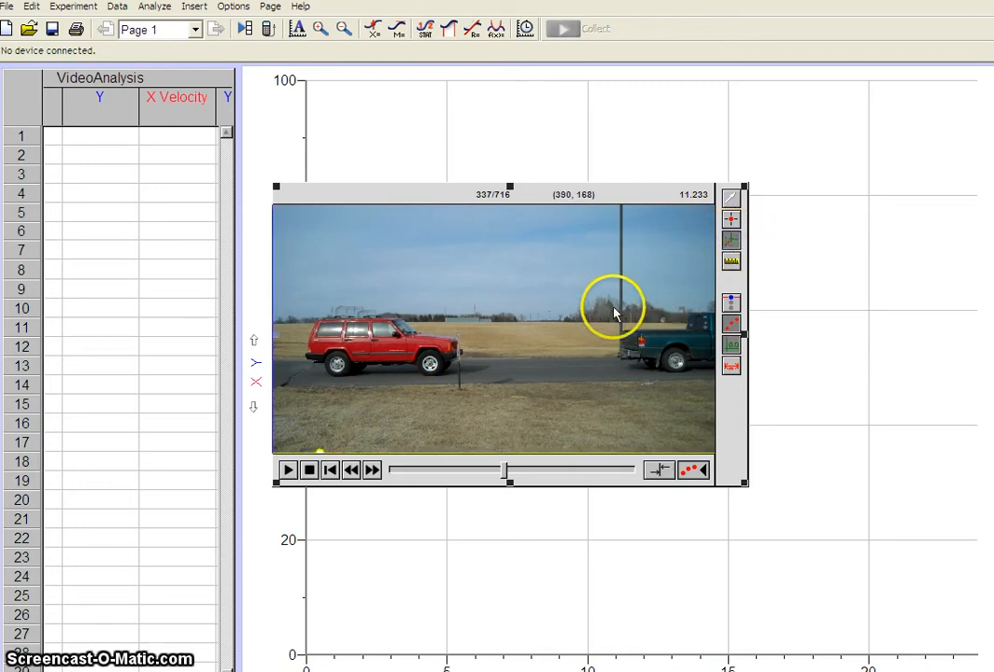
Set the origin of the coordinate system at the front bumper of the red car beside the post
click(462, 352)
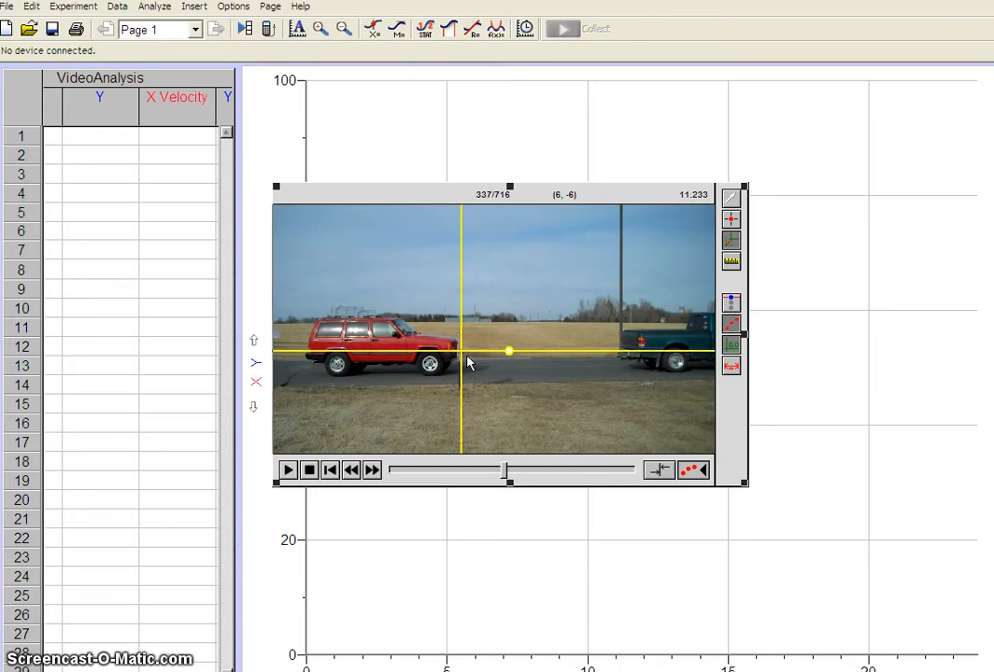
click(465, 364)
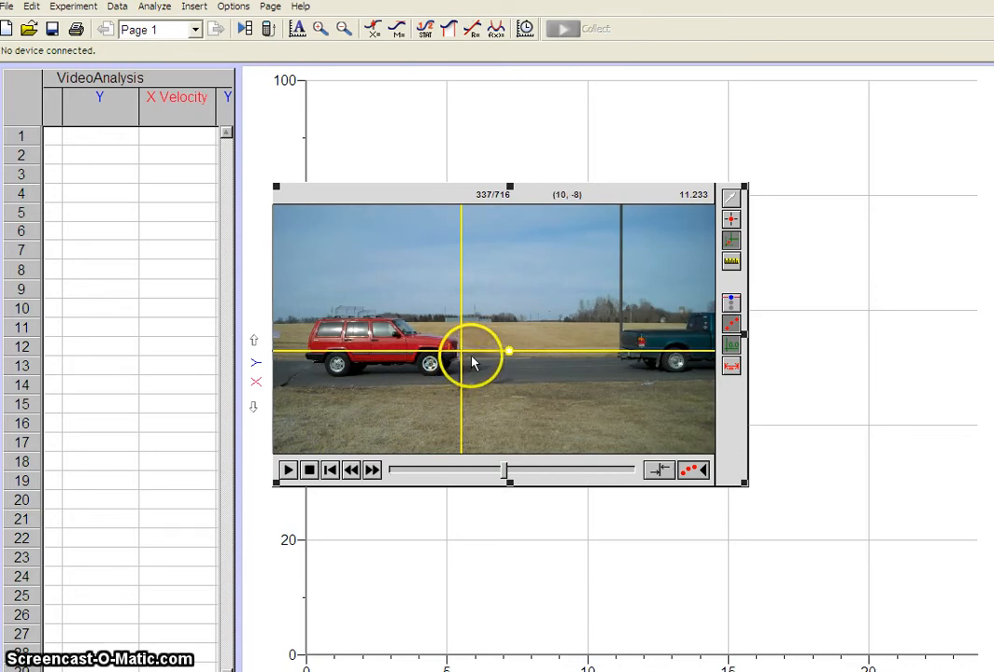
Add a tracking point on the red car's front bumper in every movie frame from 337 through 372
click(729, 222)
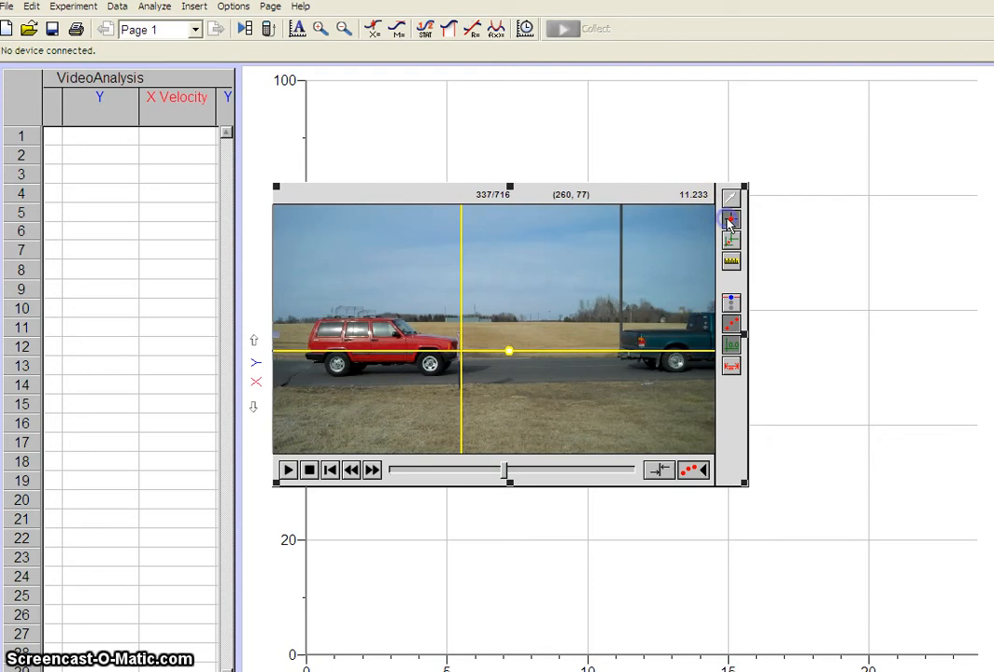
click(461, 352)
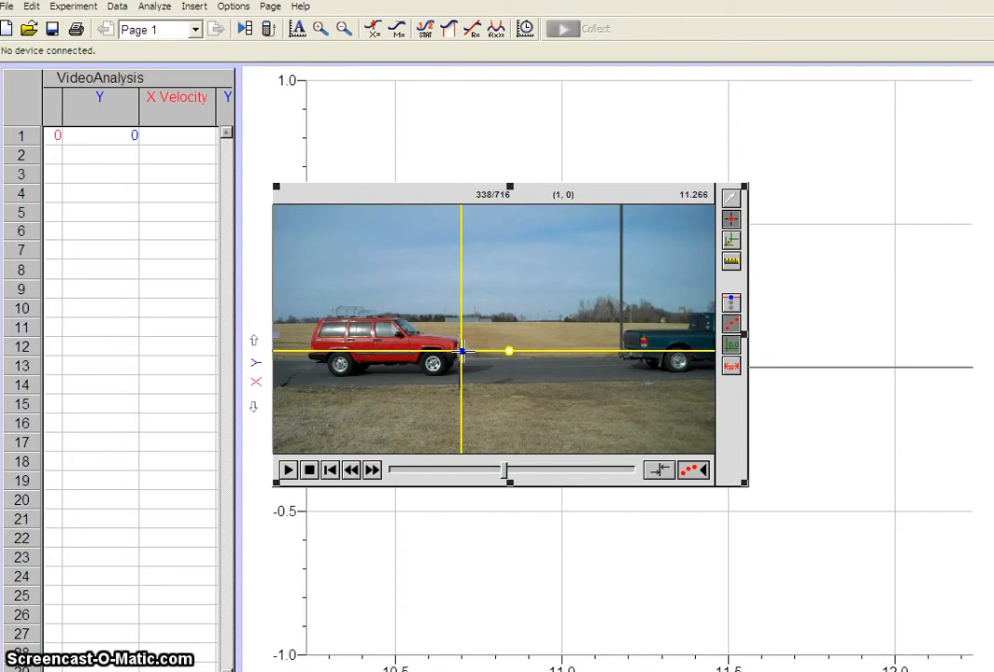
click(462, 353)
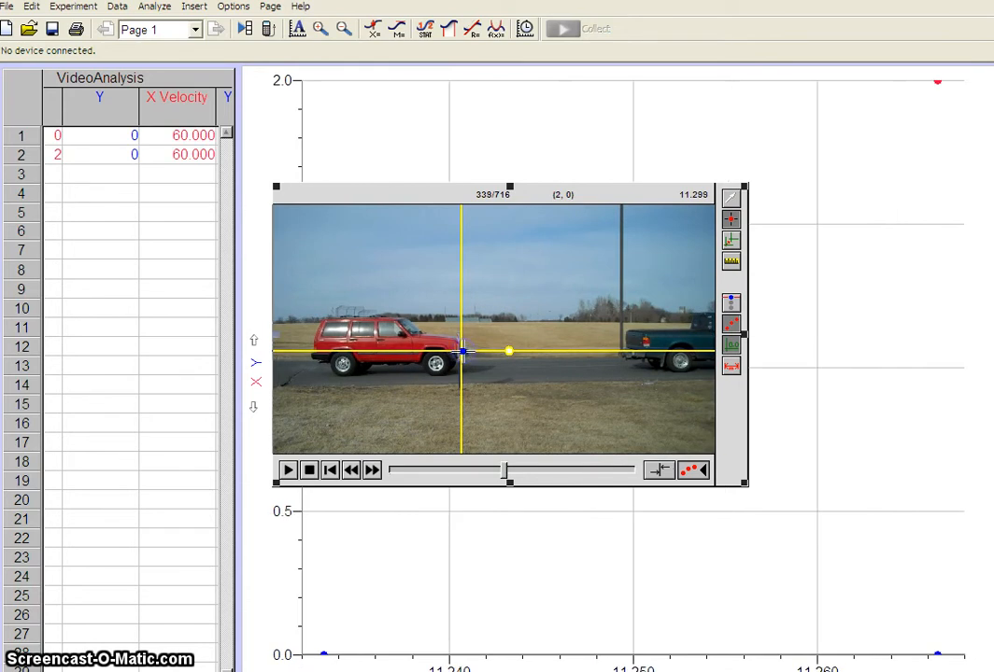
click(463, 353)
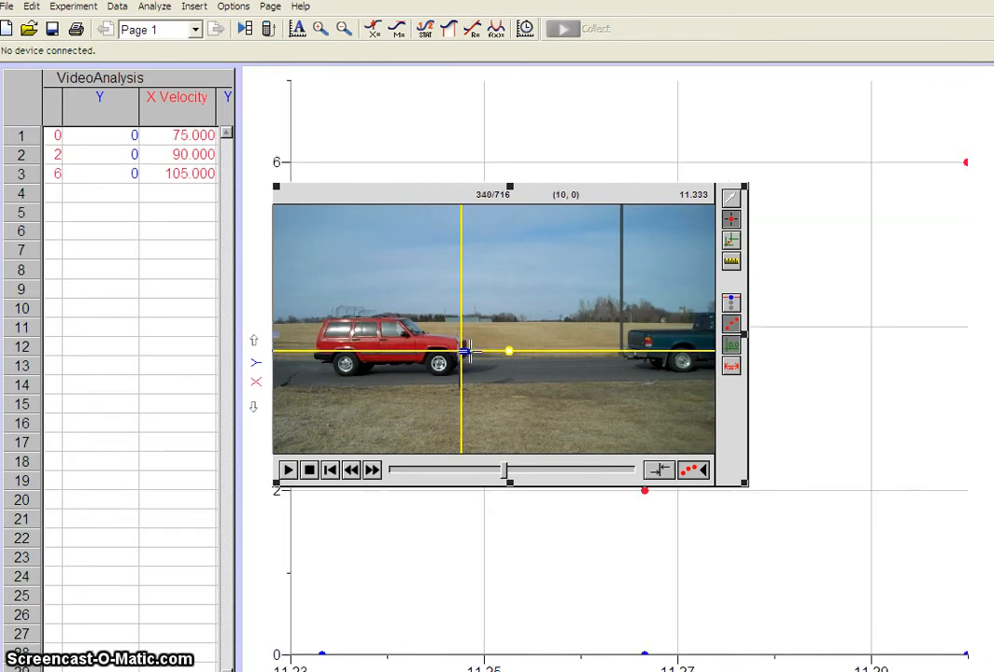
click(465, 351)
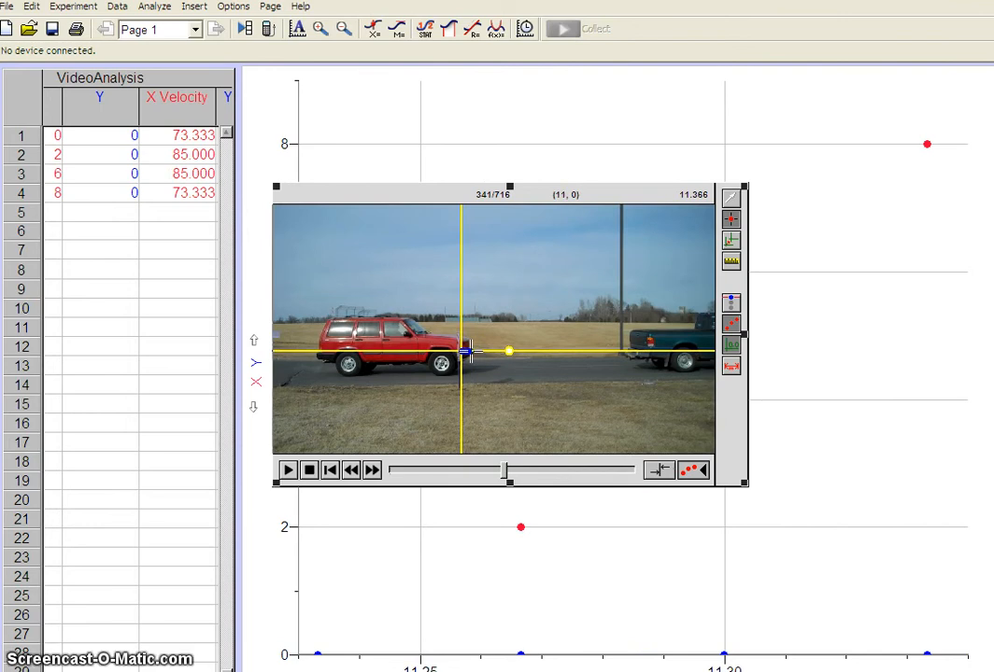
click(466, 351)
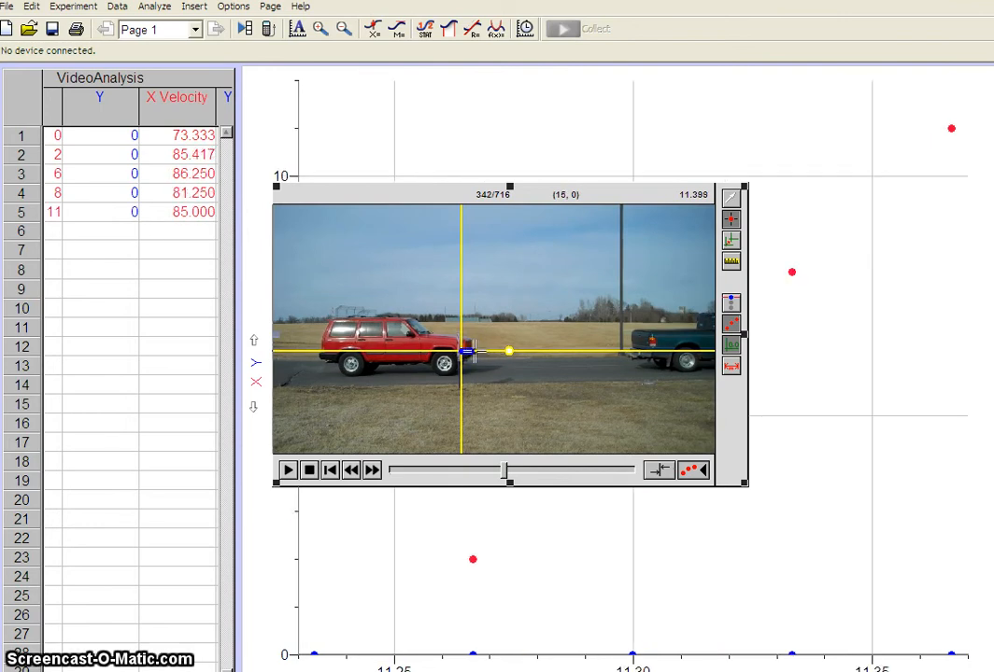
click(466, 352)
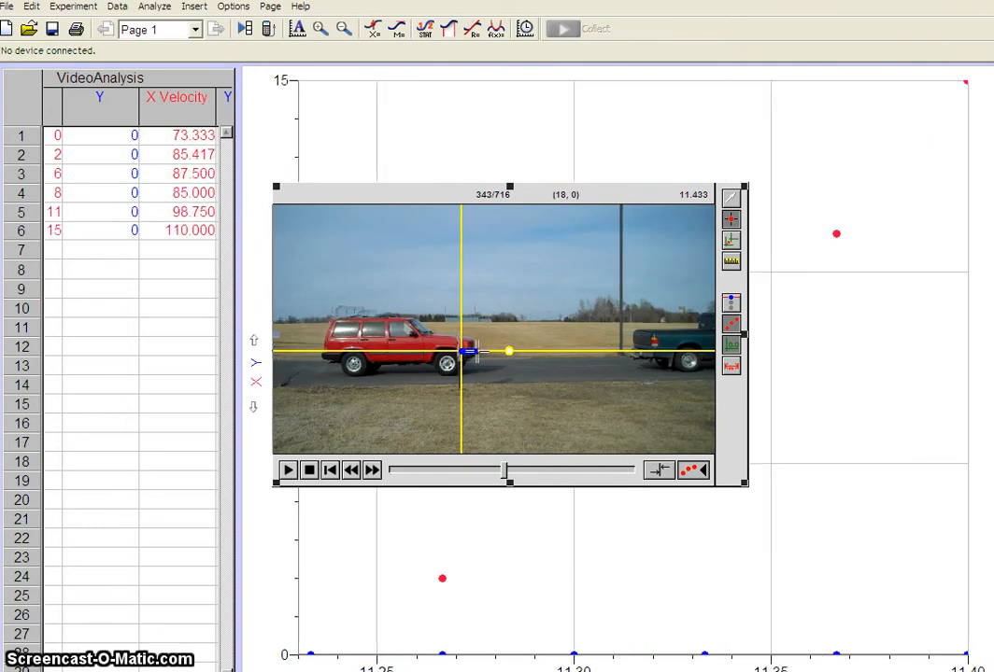
click(470, 351)
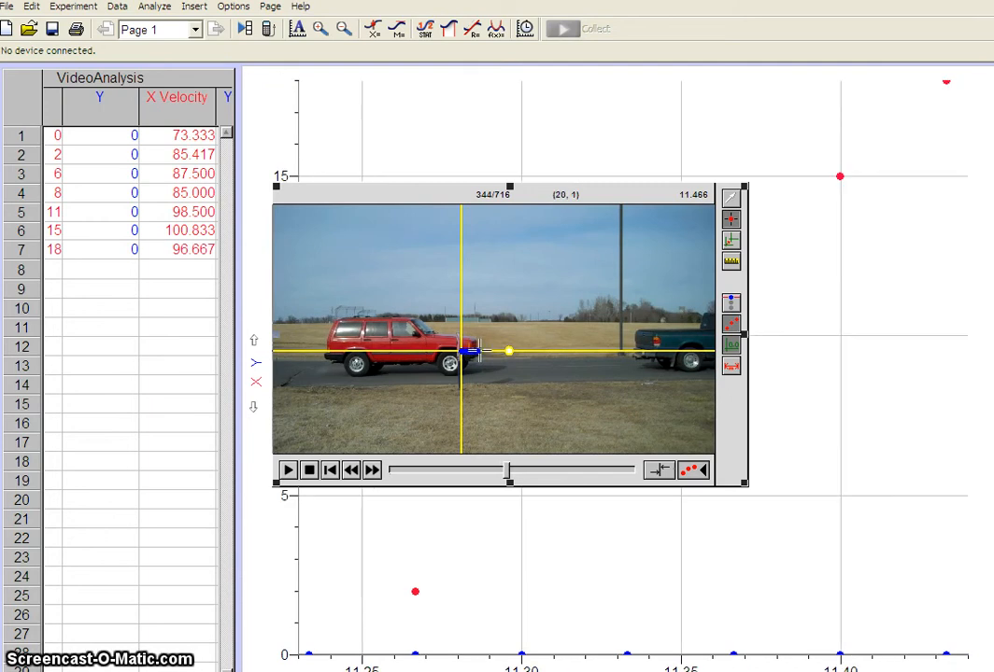
click(473, 351)
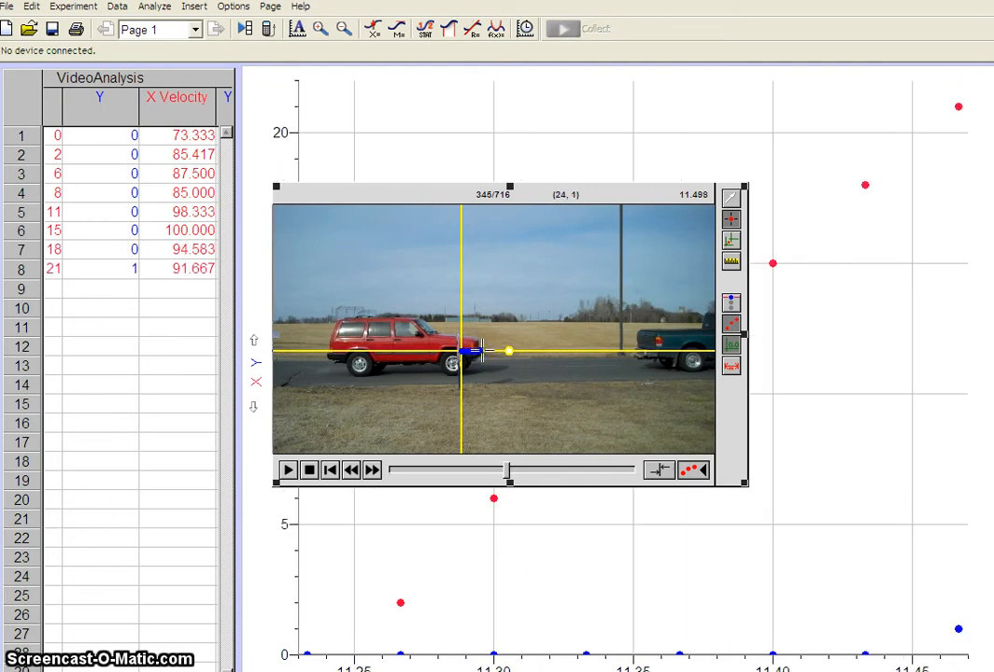
click(481, 351)
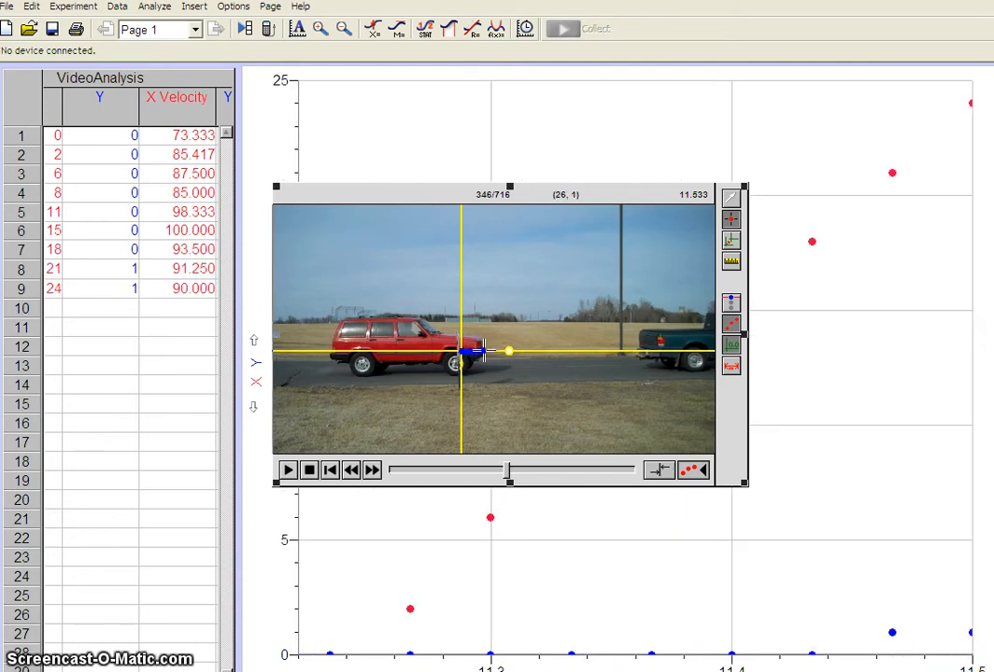
click(484, 351)
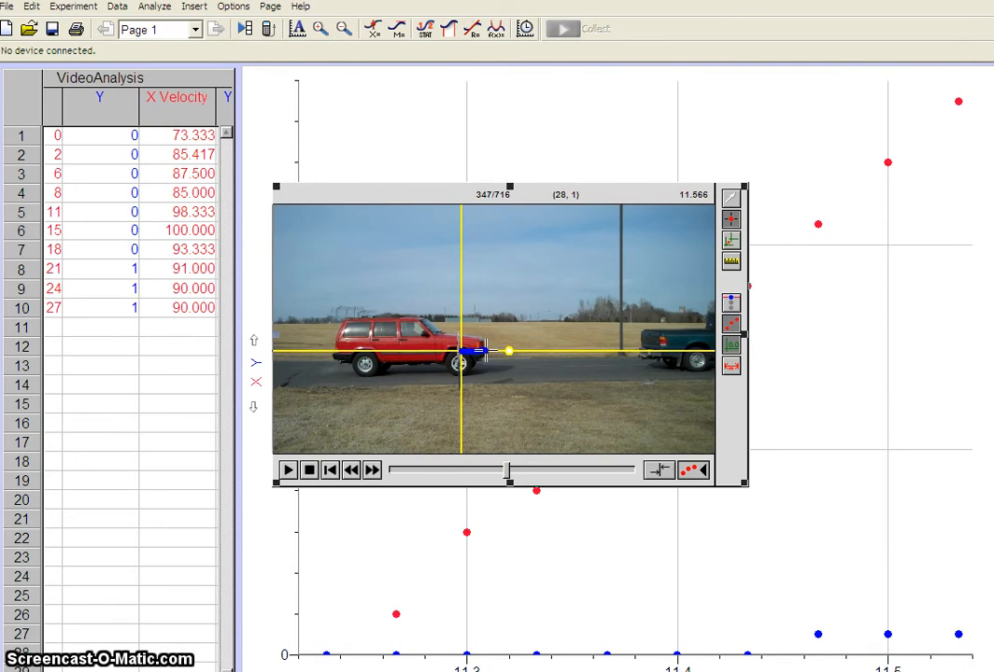
click(485, 351)
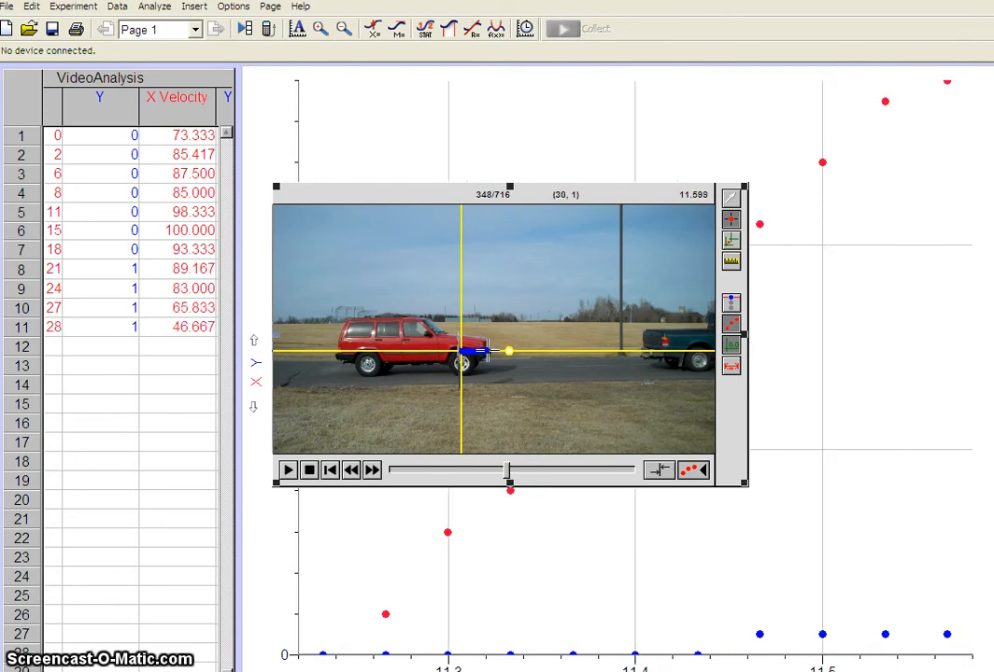
click(486, 351)
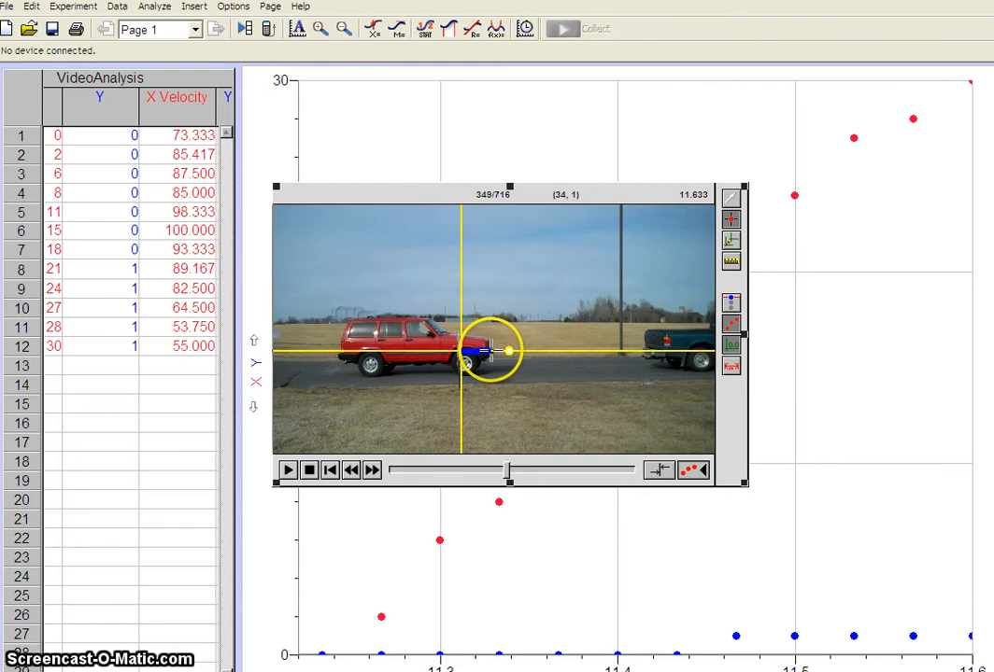
click(490, 352)
click(508, 351)
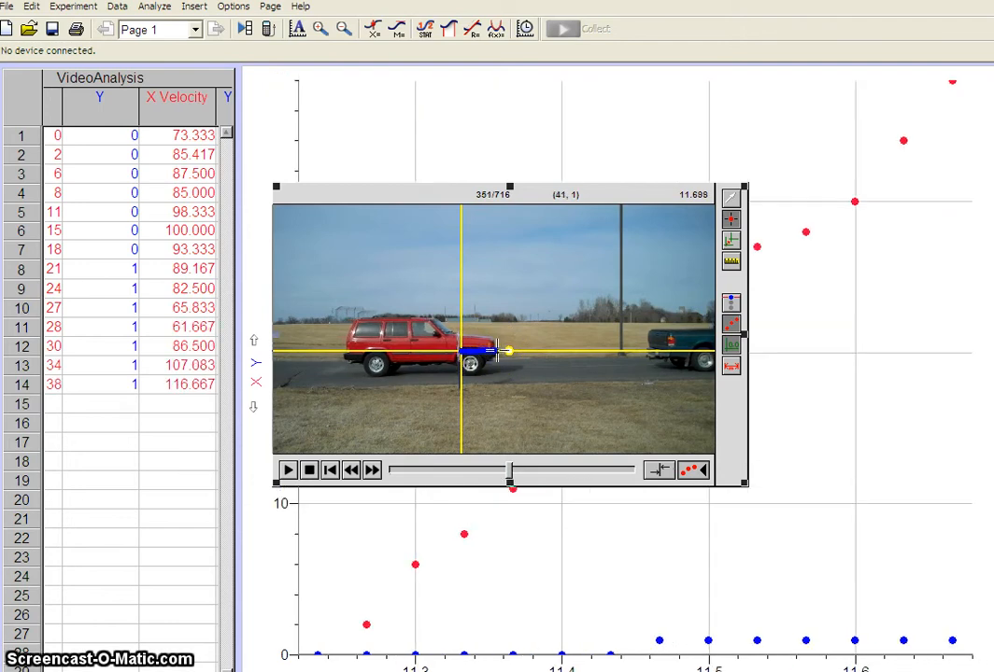
click(505, 351)
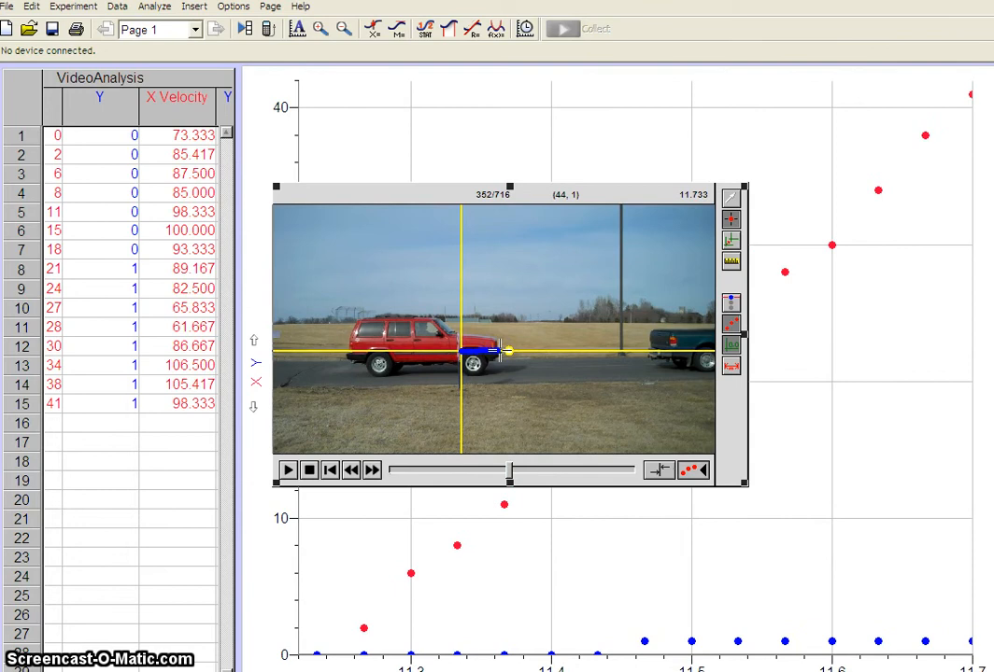
click(505, 352)
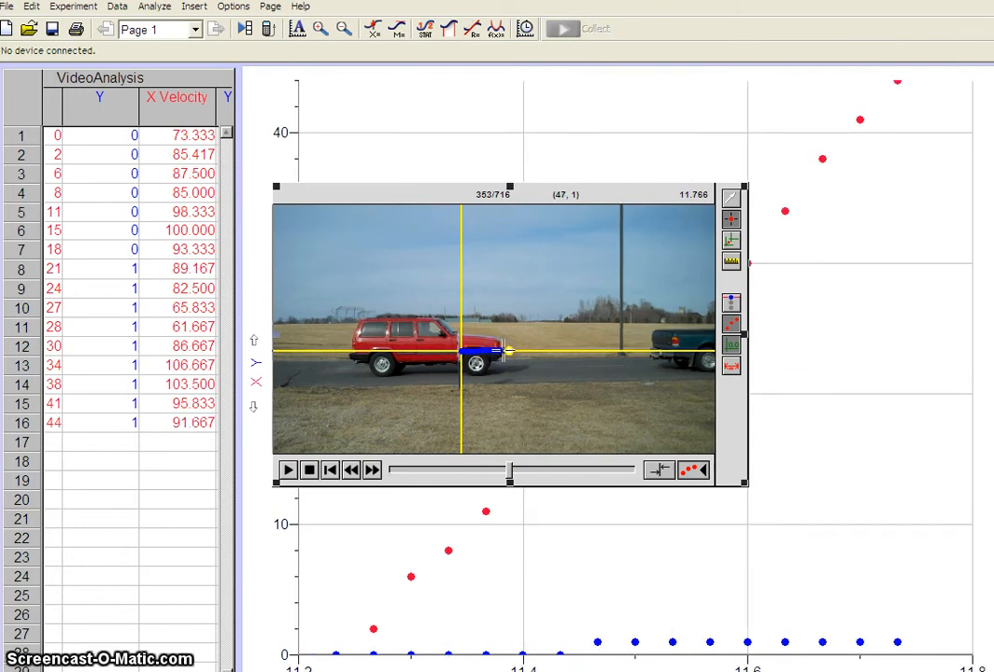
click(505, 351)
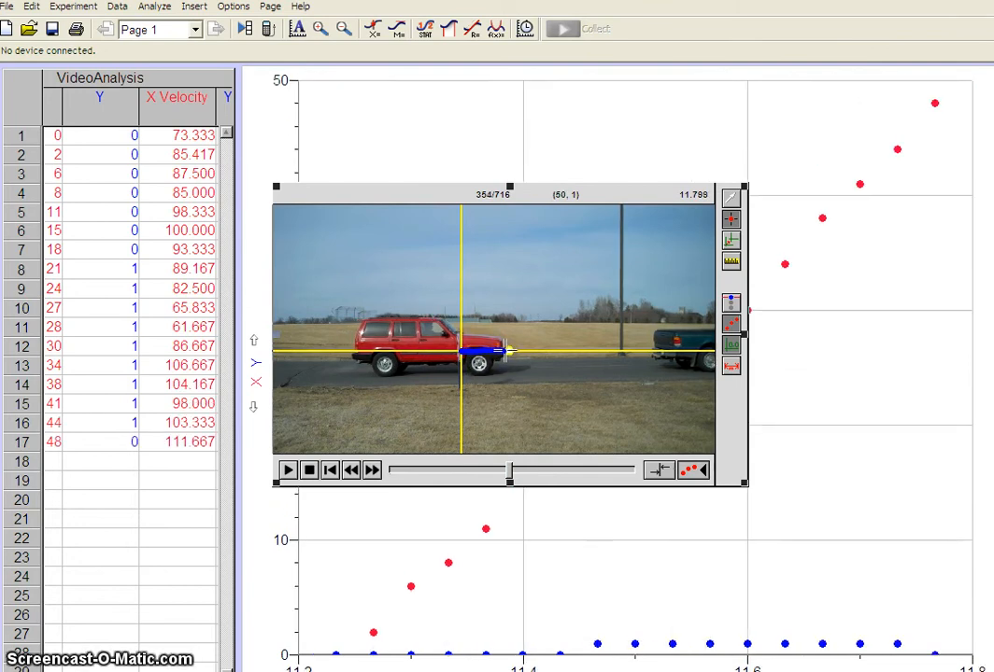
click(505, 351)
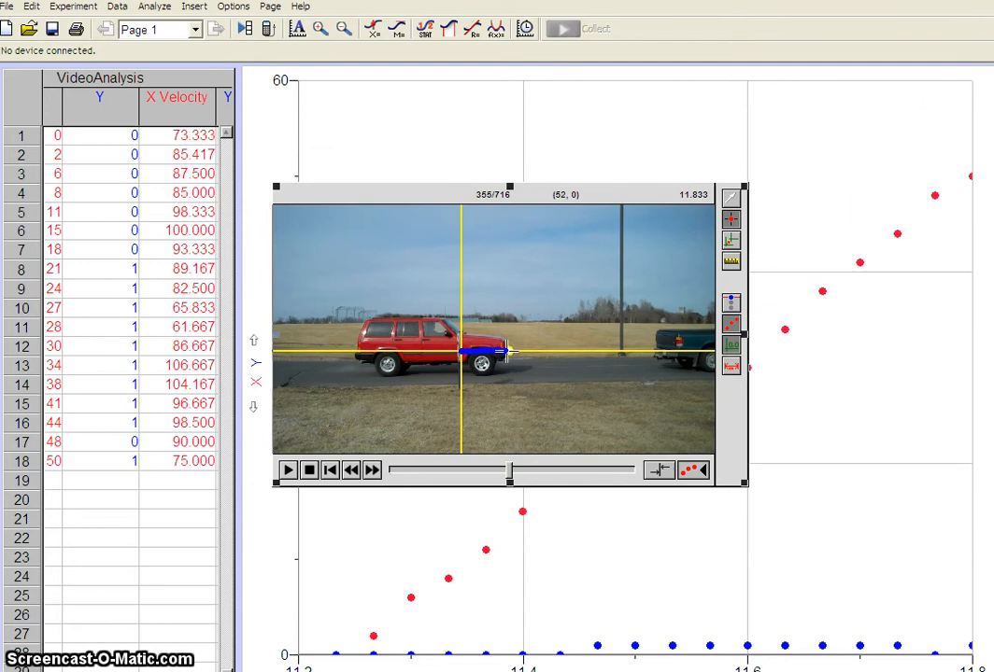
click(505, 351)
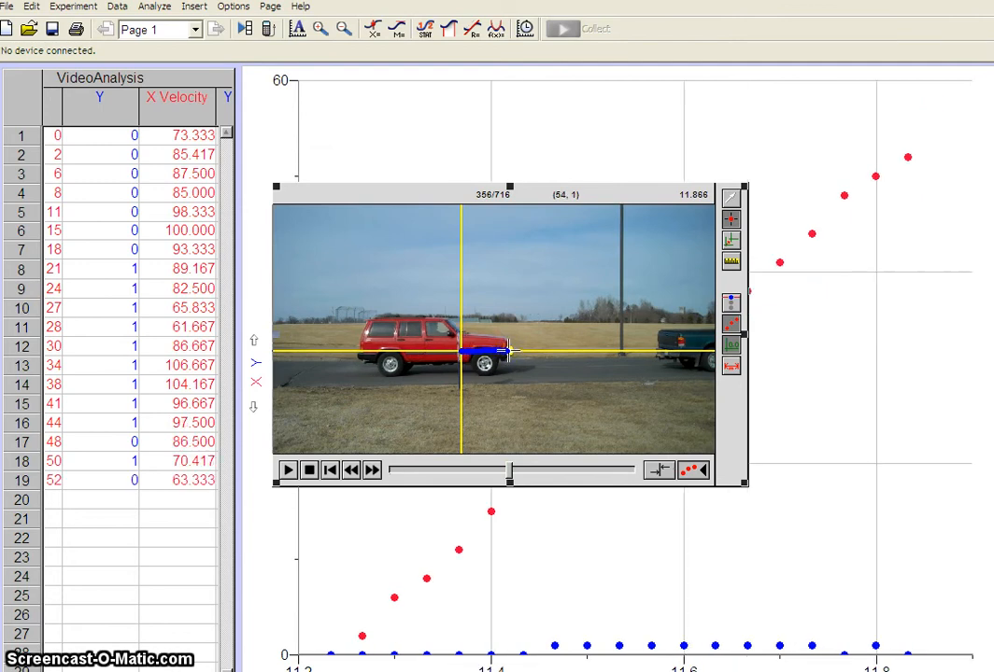
click(508, 351)
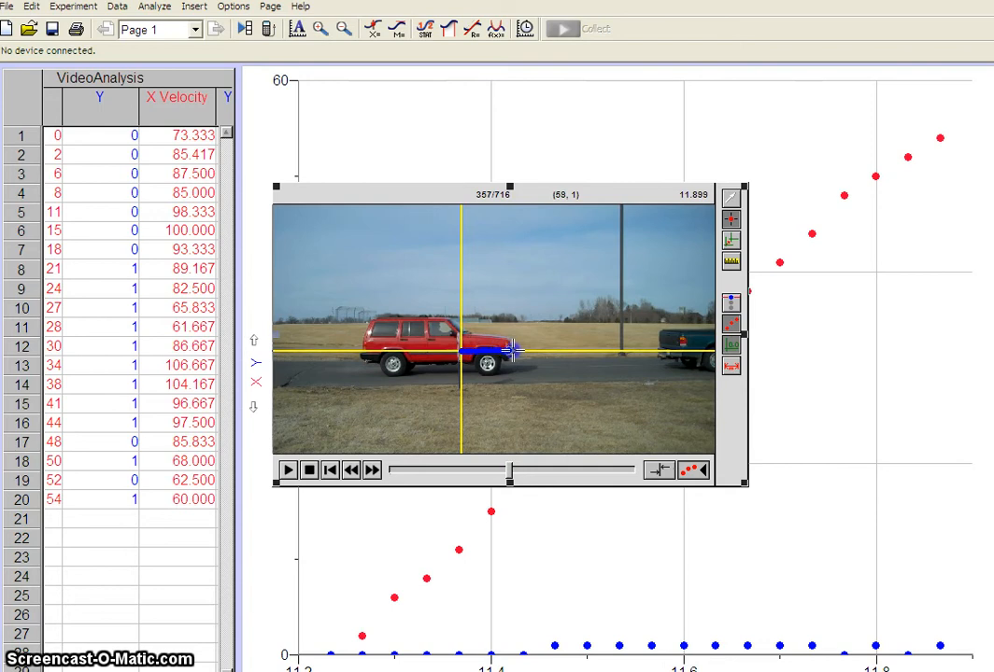
click(513, 351)
click(519, 351)
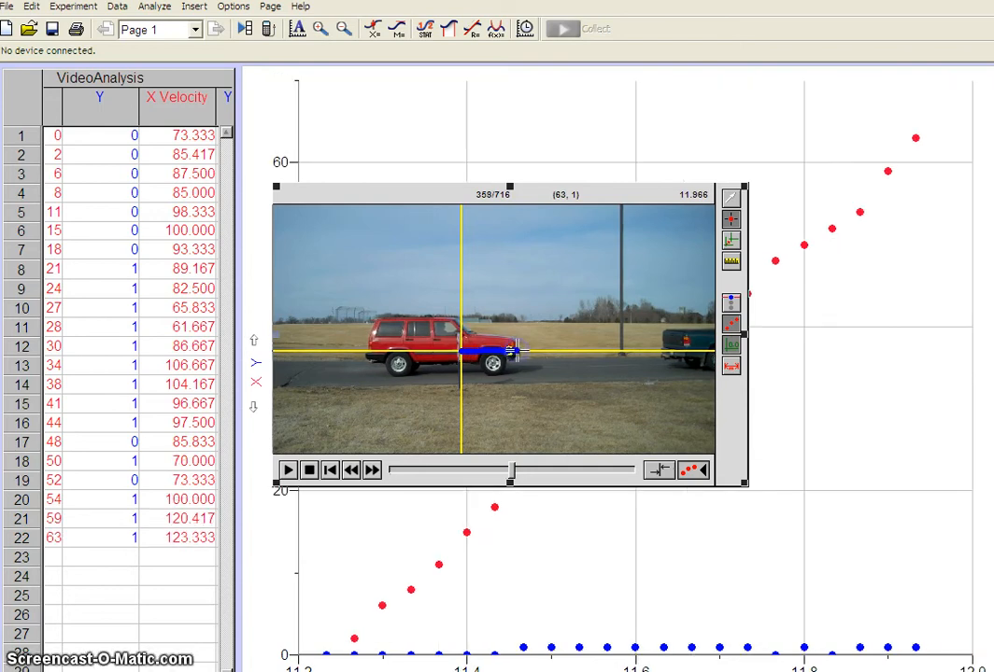
click(520, 351)
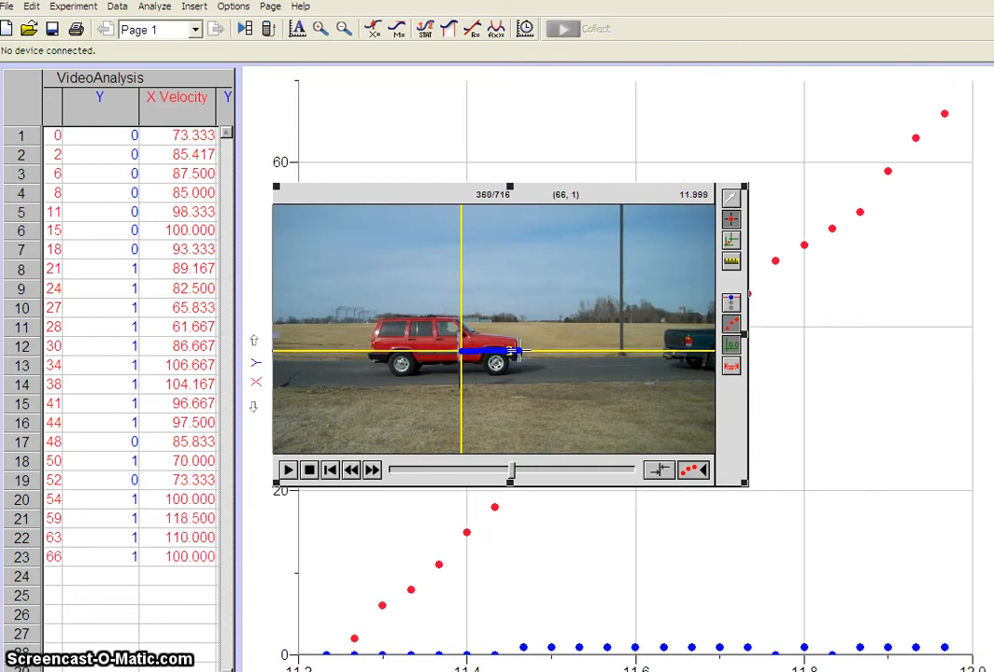
click(524, 352)
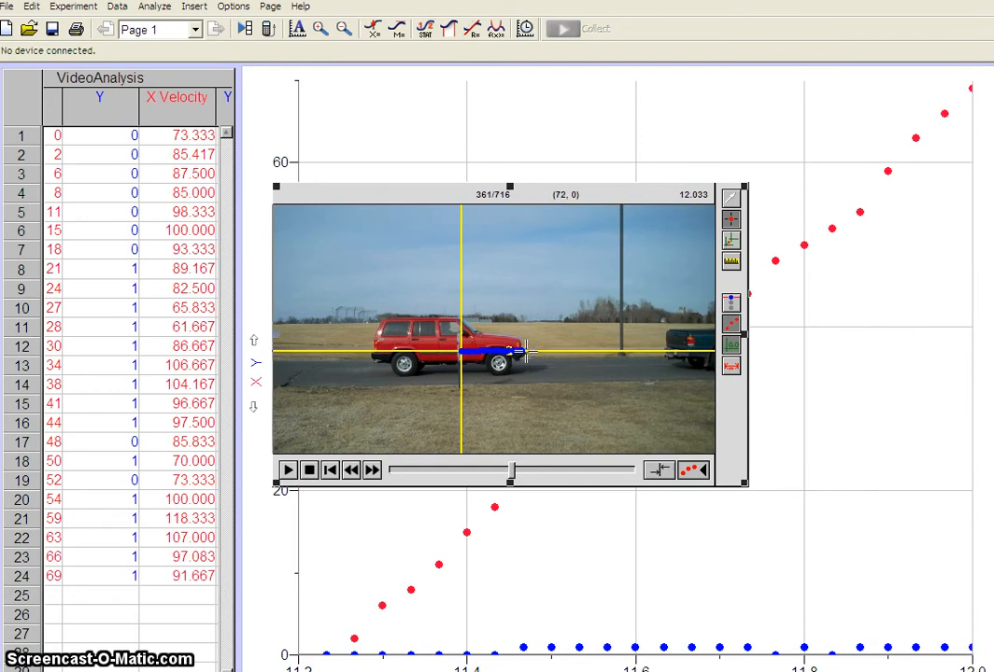
click(527, 351)
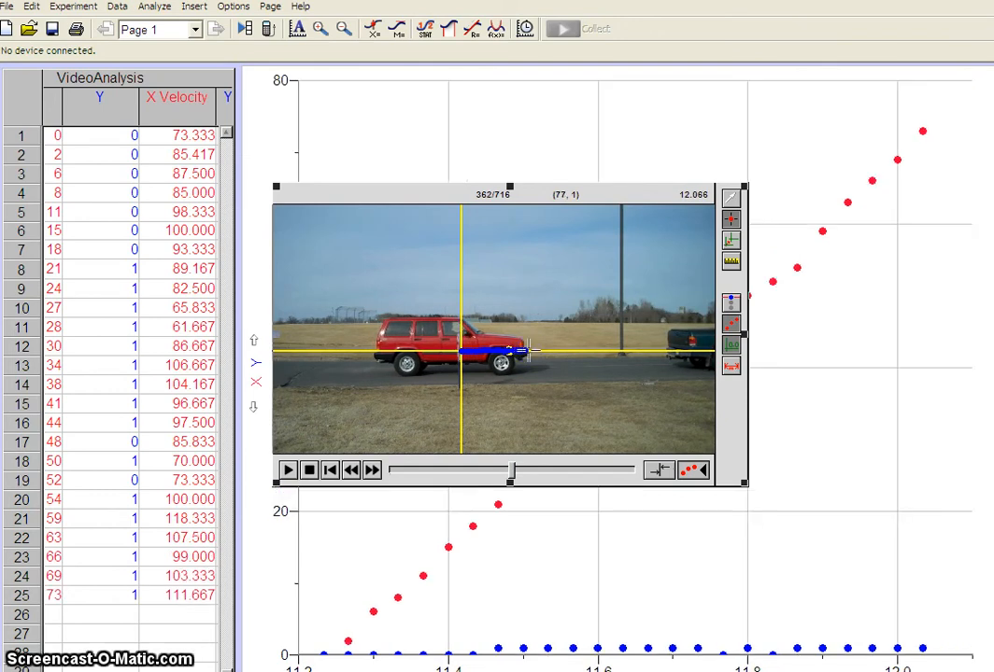
click(529, 351)
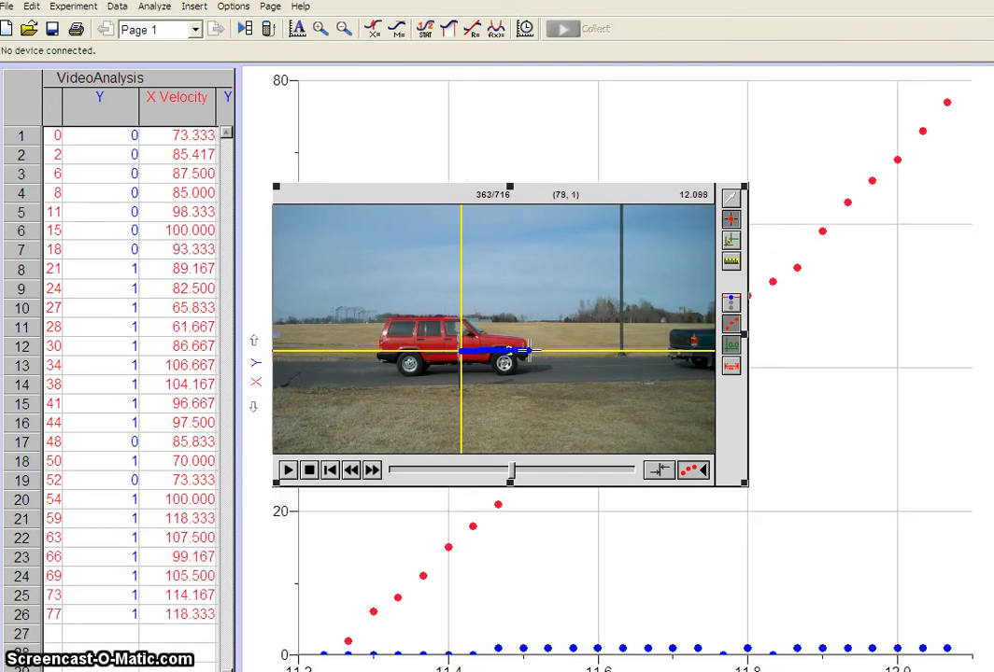
click(530, 352)
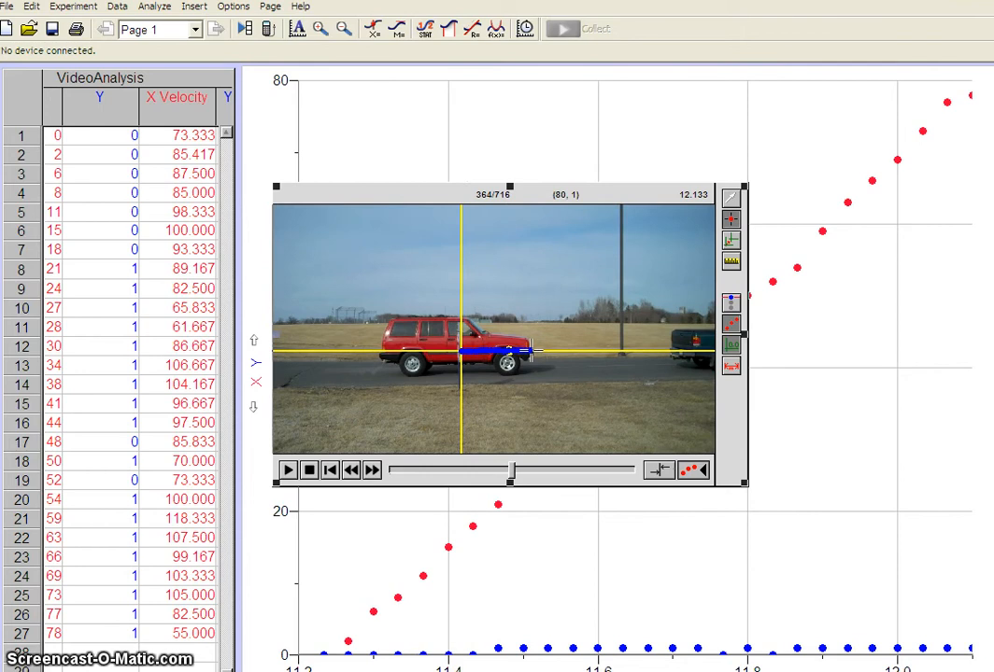
click(529, 351)
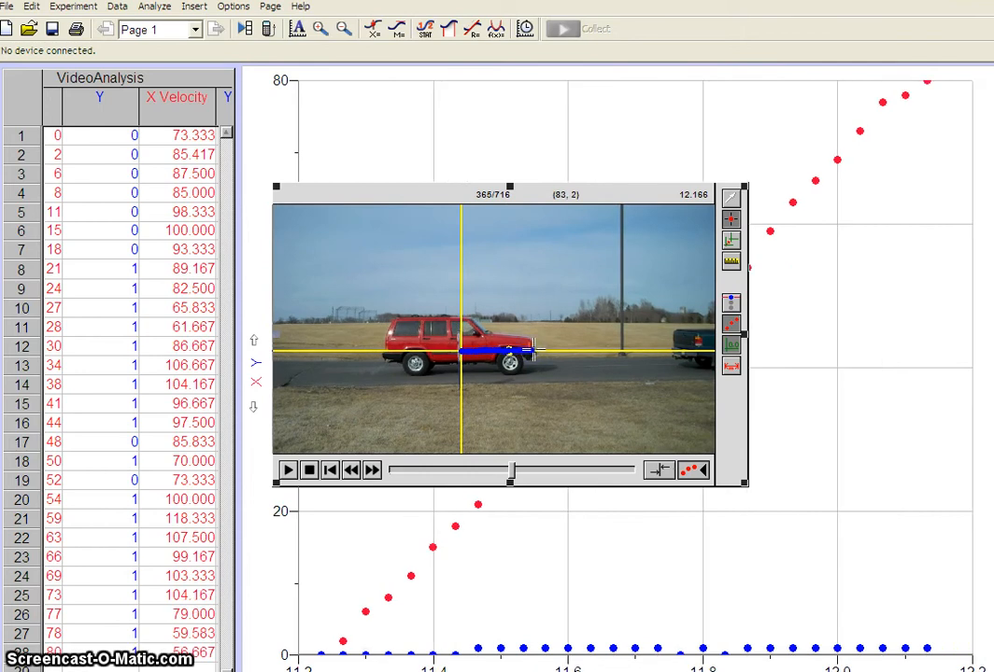
click(536, 351)
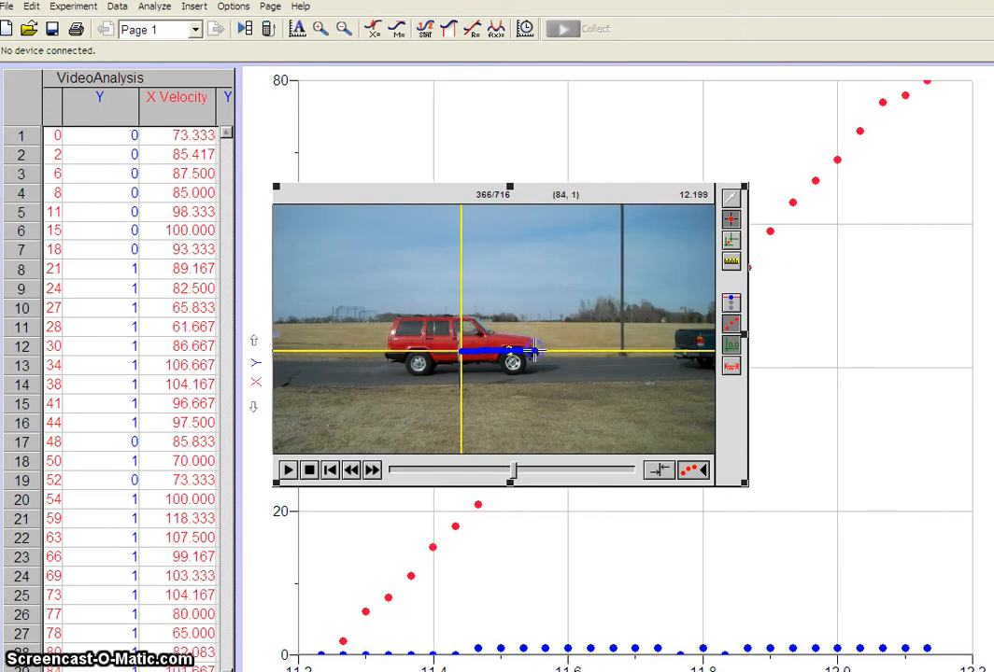
click(539, 353)
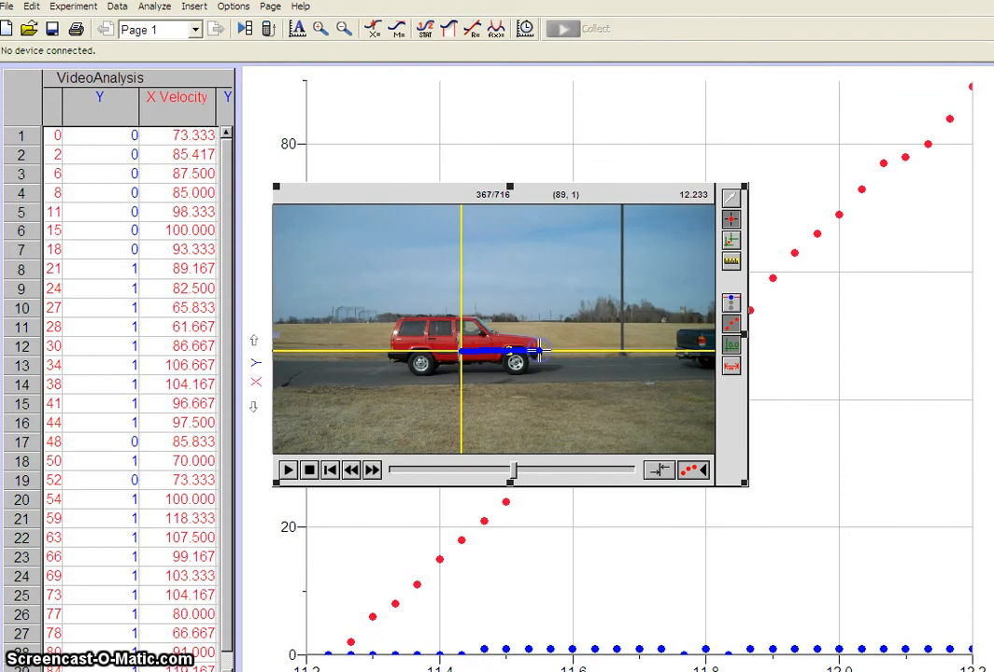
click(542, 351)
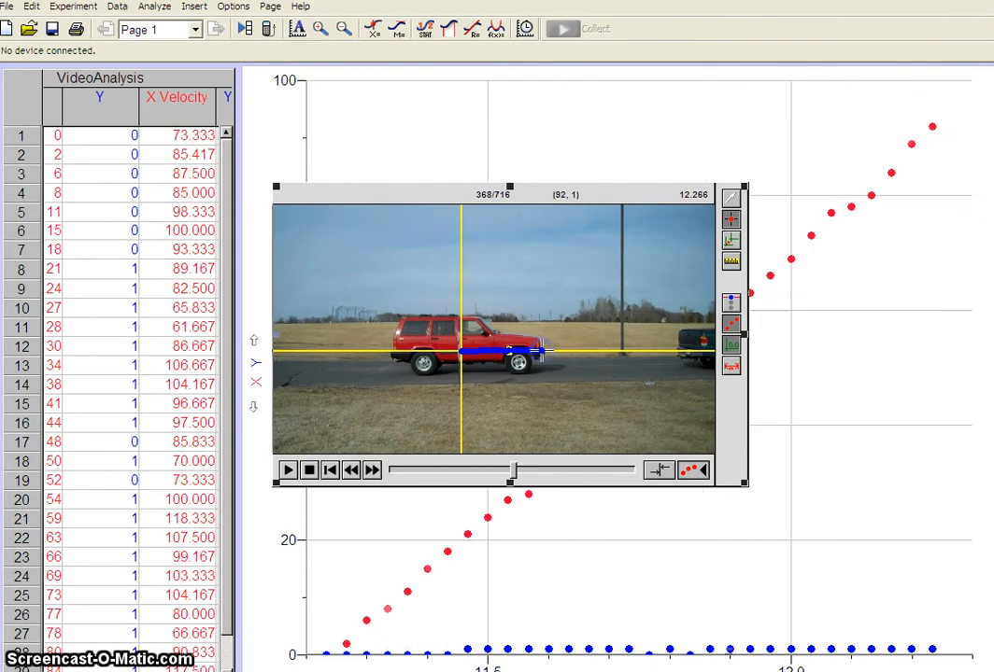
click(547, 351)
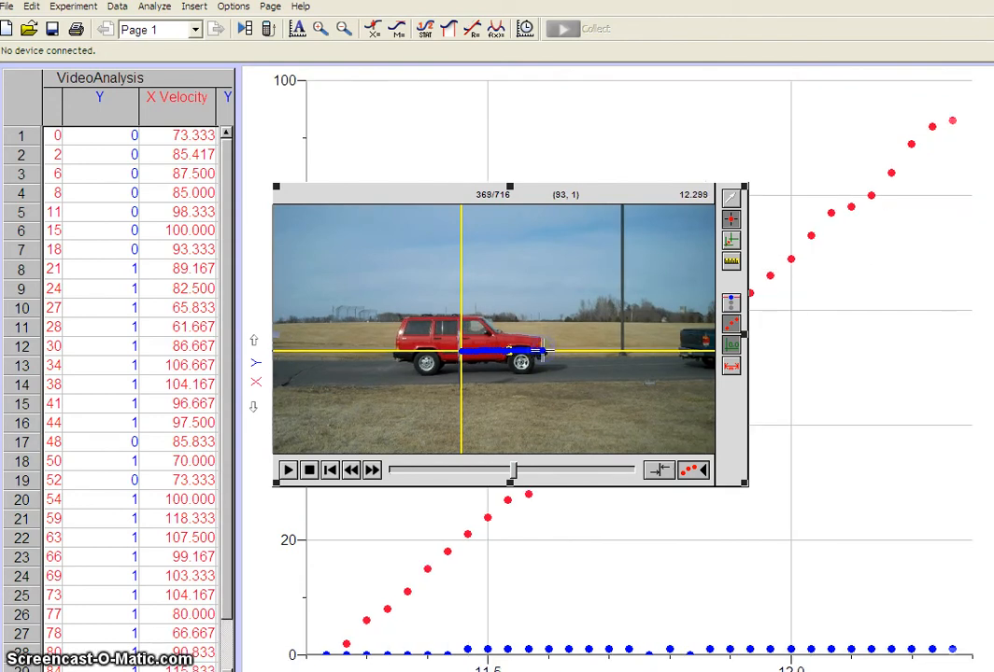
click(547, 352)
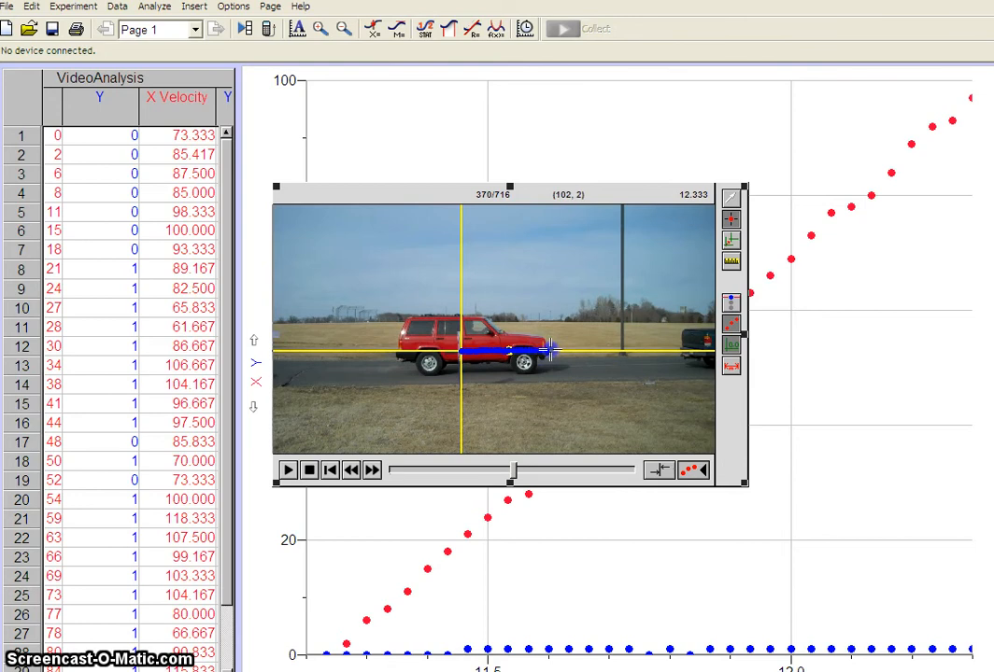
click(550, 351)
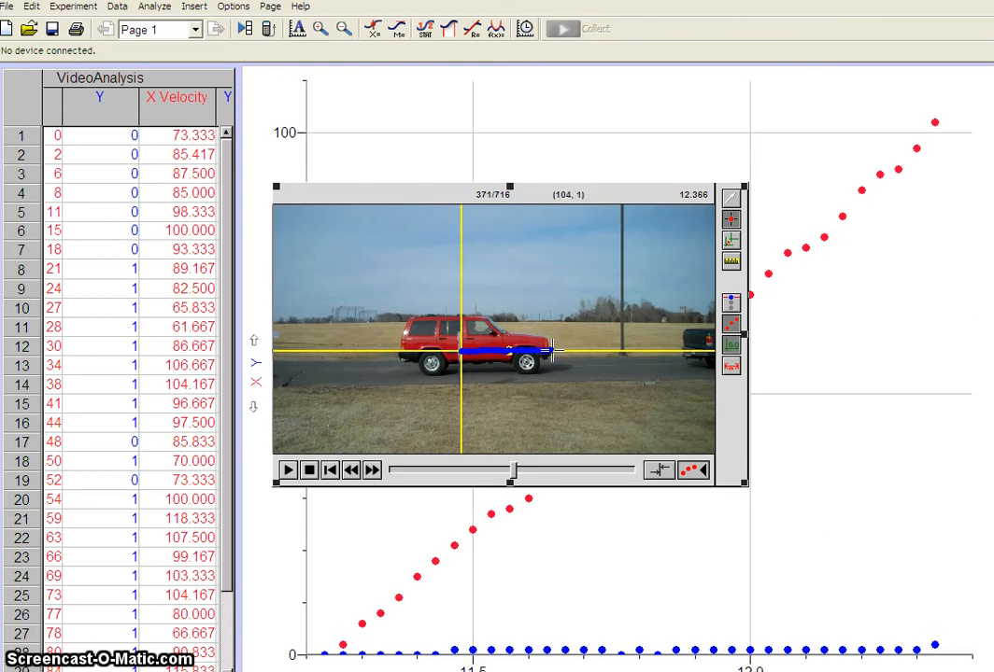
click(552, 350)
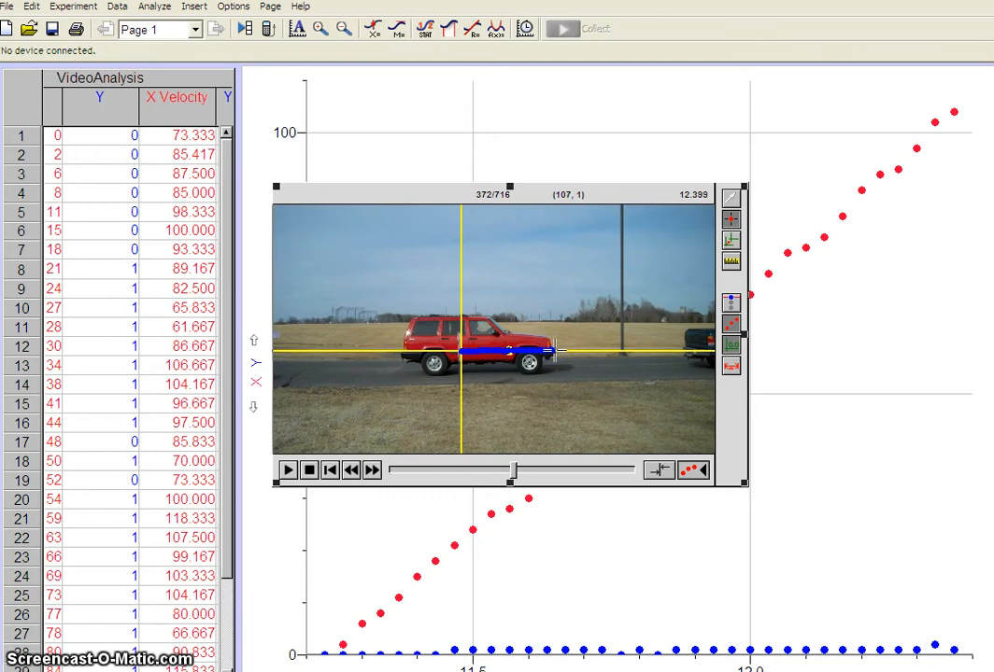
click(555, 350)
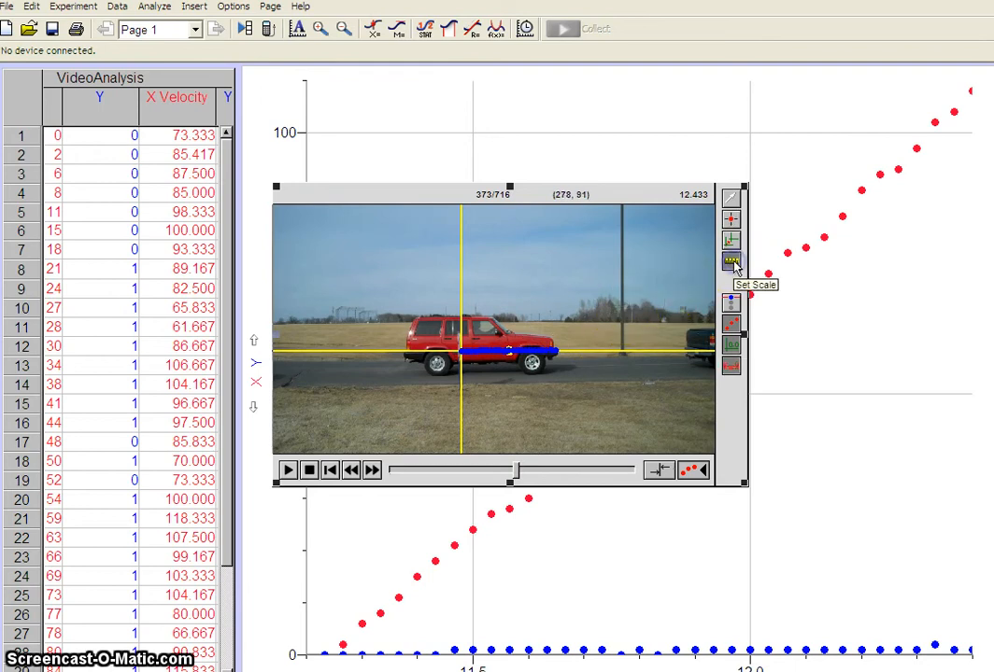
Draw the scale line on the red car from the bottom of its rear wheel straight up to the roof
click(438, 374)
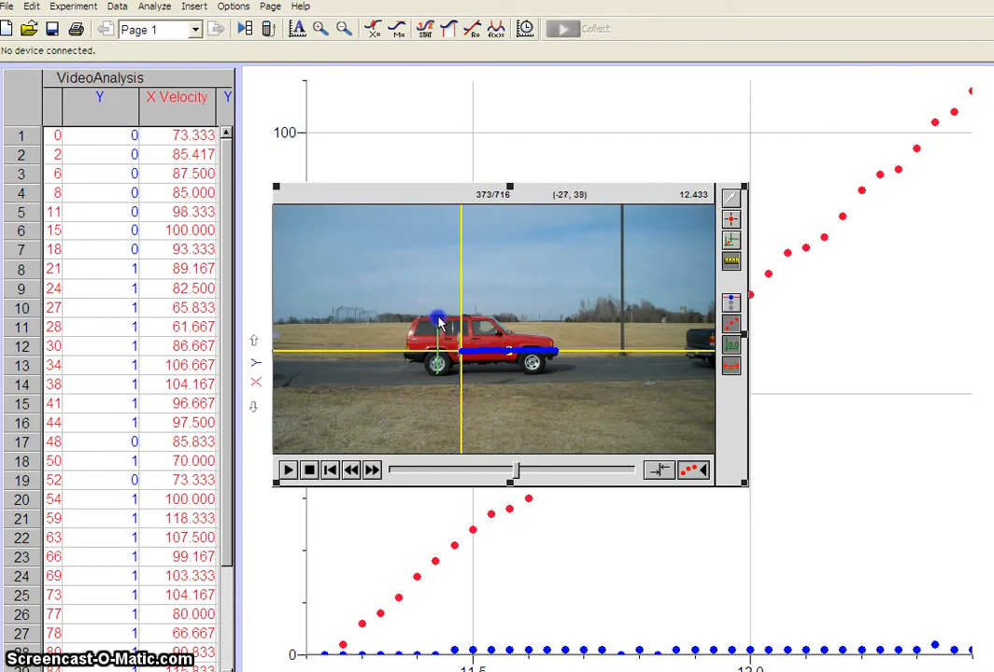
drag(439, 323, 439, 324)
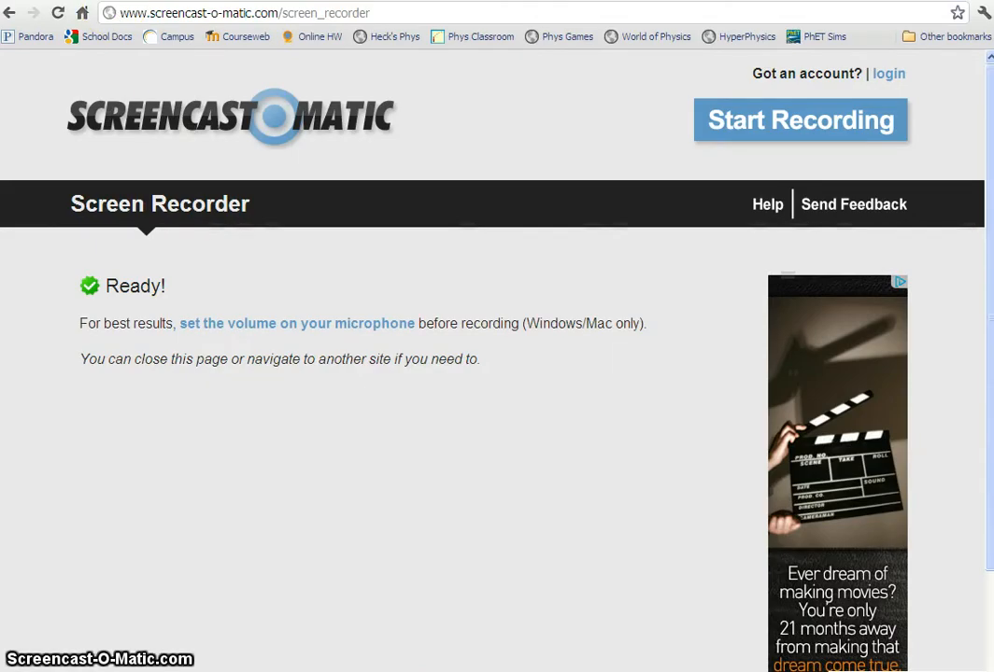
Open a new tab in the web browser and search for the conversion "6.5 ft into m"
key(ctrl+t)
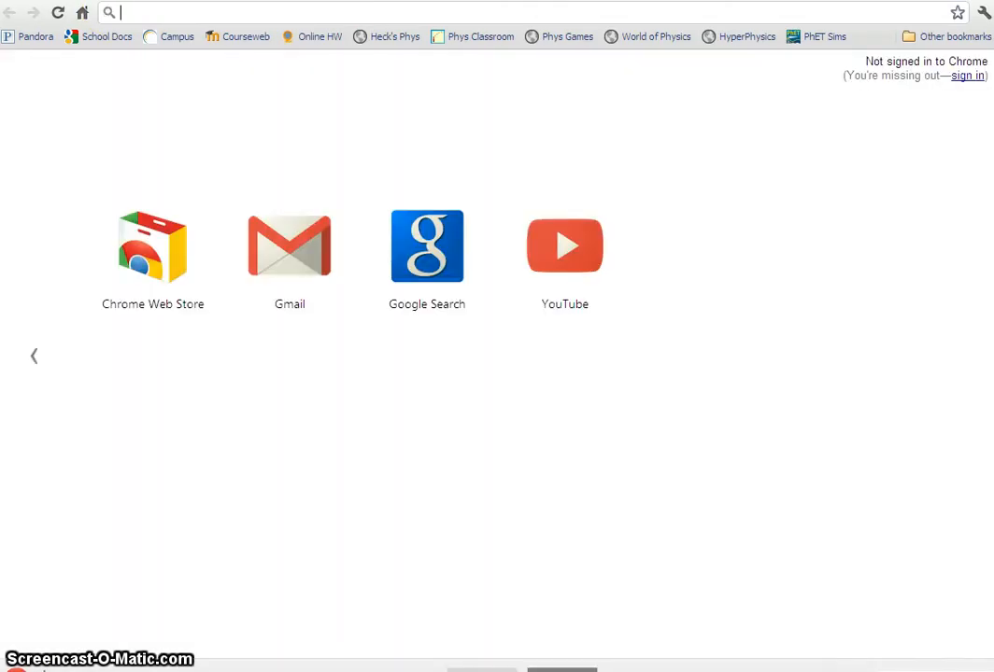
text(6.5 f)
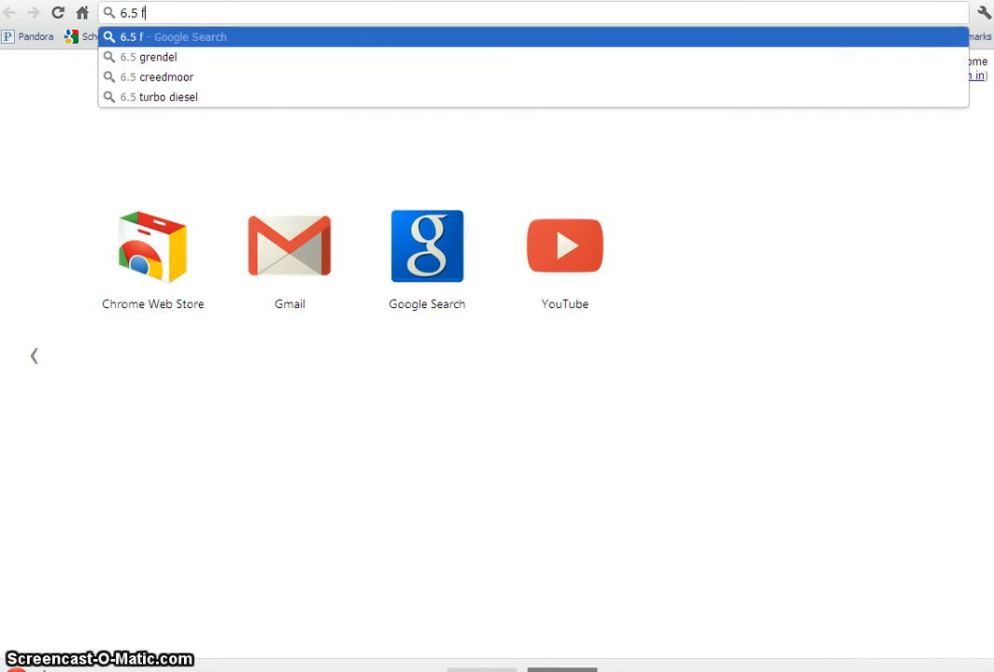
text(t into )
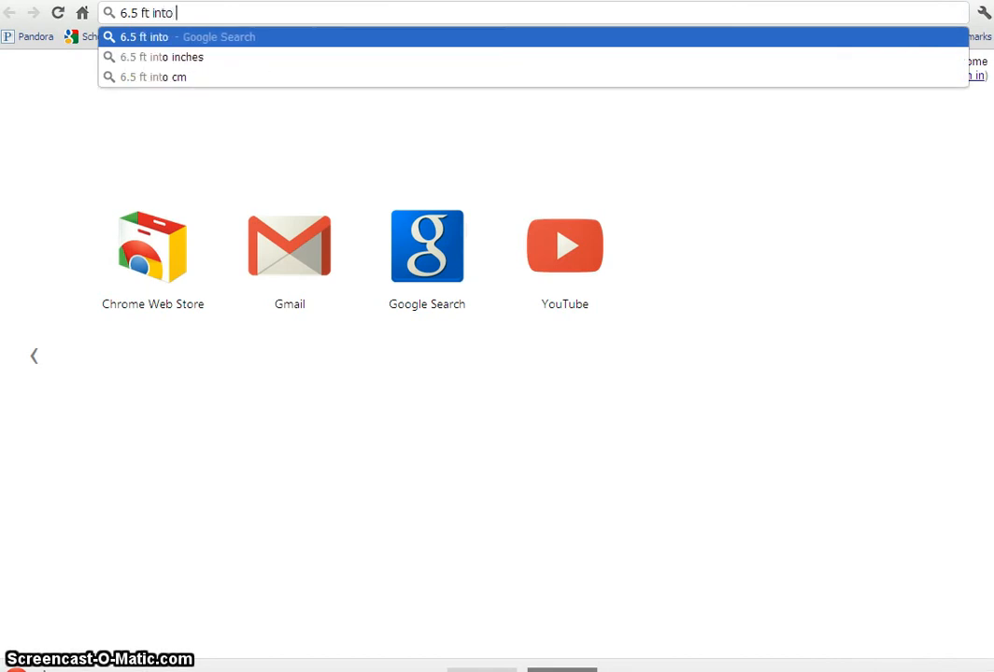
text(m)
key(Return)
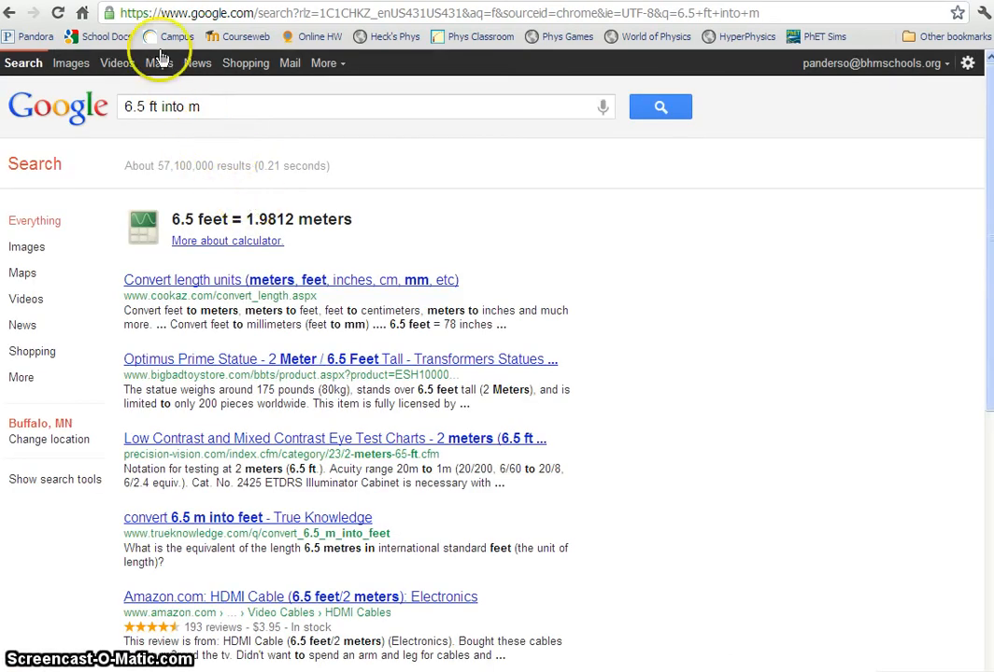
Return to Logger Pro and set the scale distance to the converted car height, with m as the unit
click(107, 1)
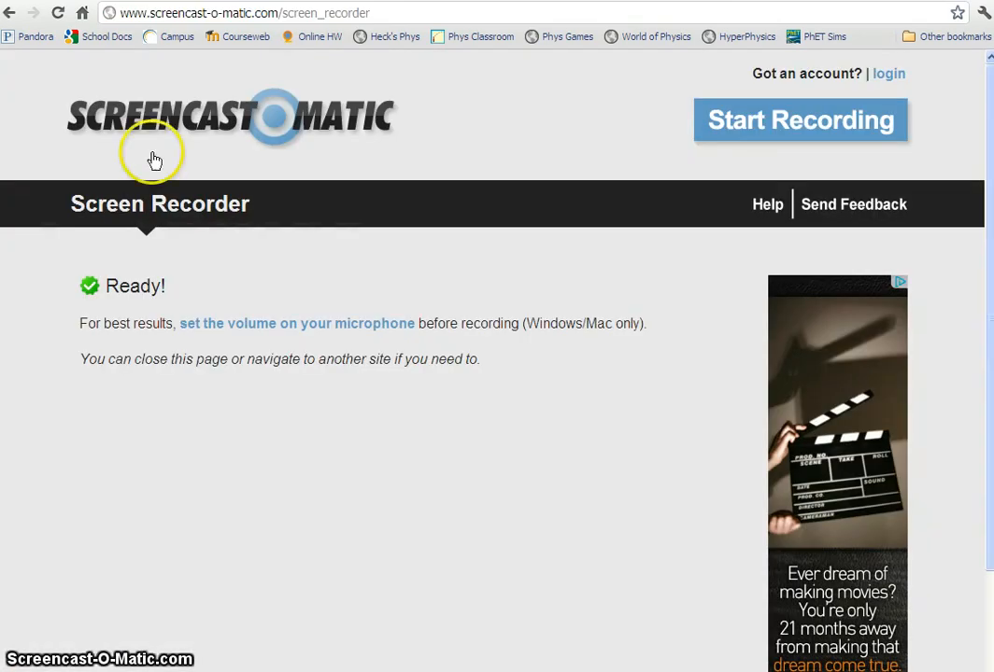
click(496, 671)
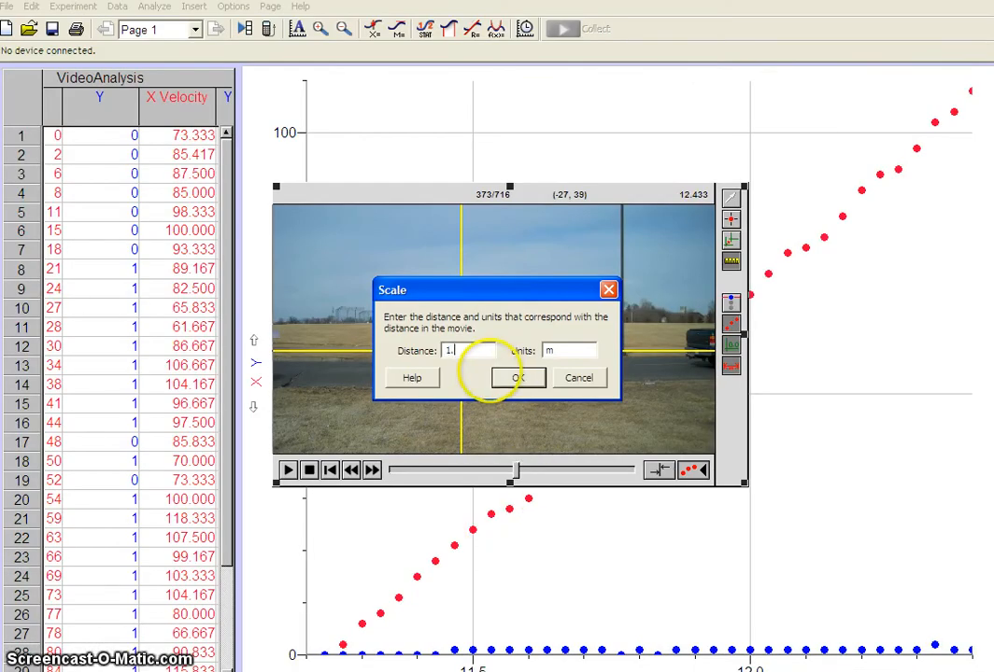
click(512, 377)
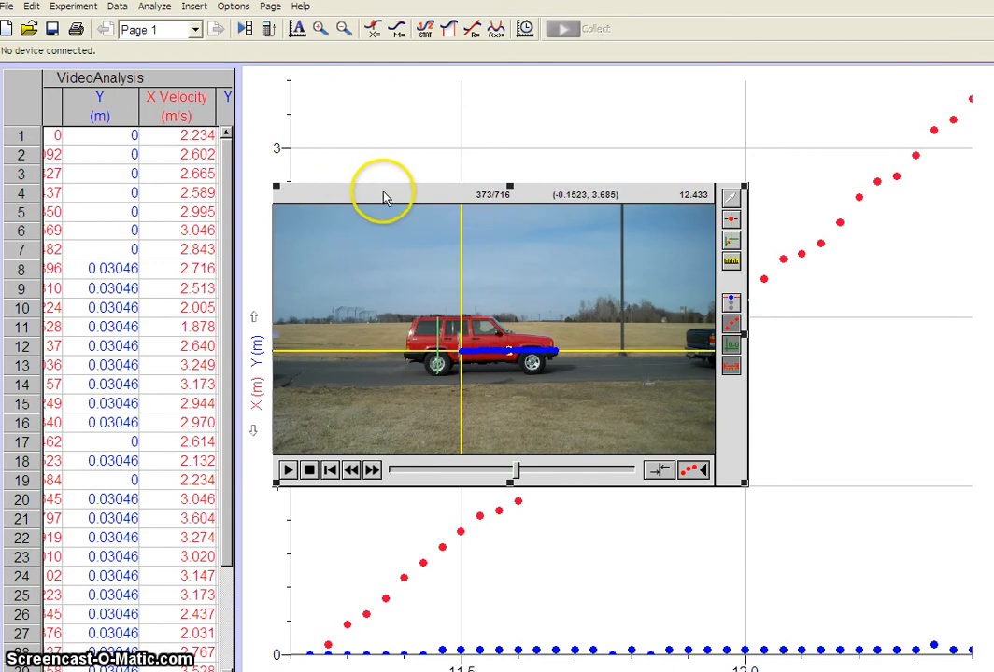
Move the movie clear of the lower data points, plot only X against time and add a linear fit
drag(383, 194, 547, 110)
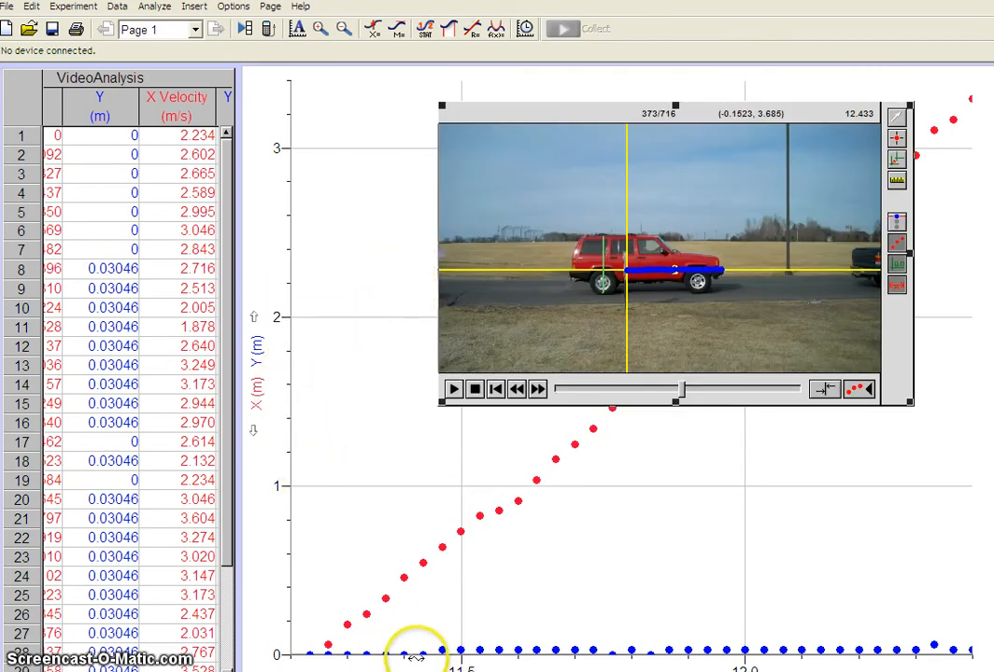
click(262, 361)
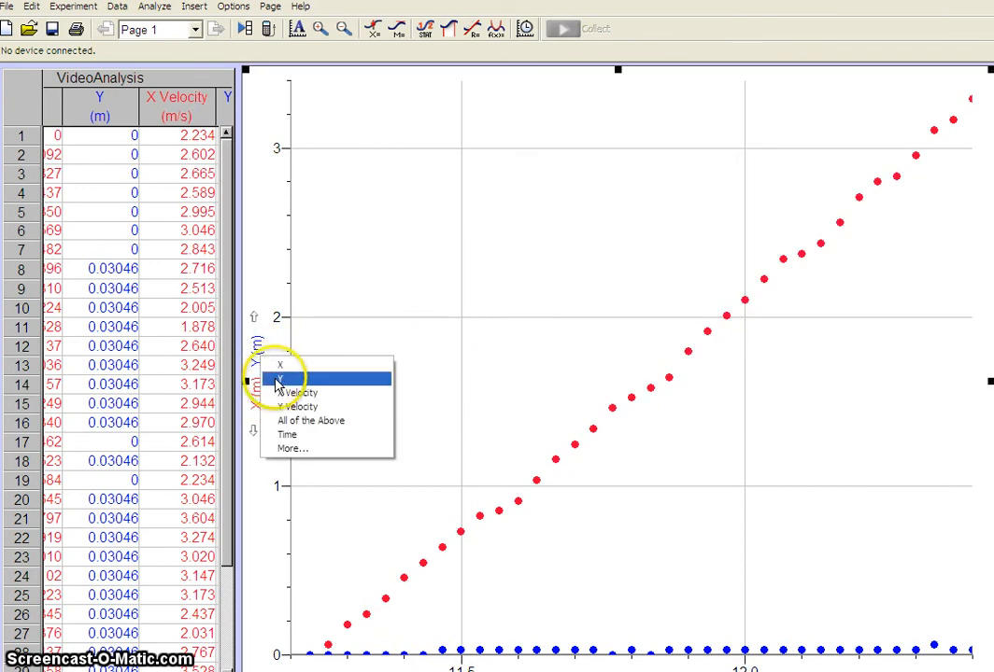
click(278, 379)
click(261, 382)
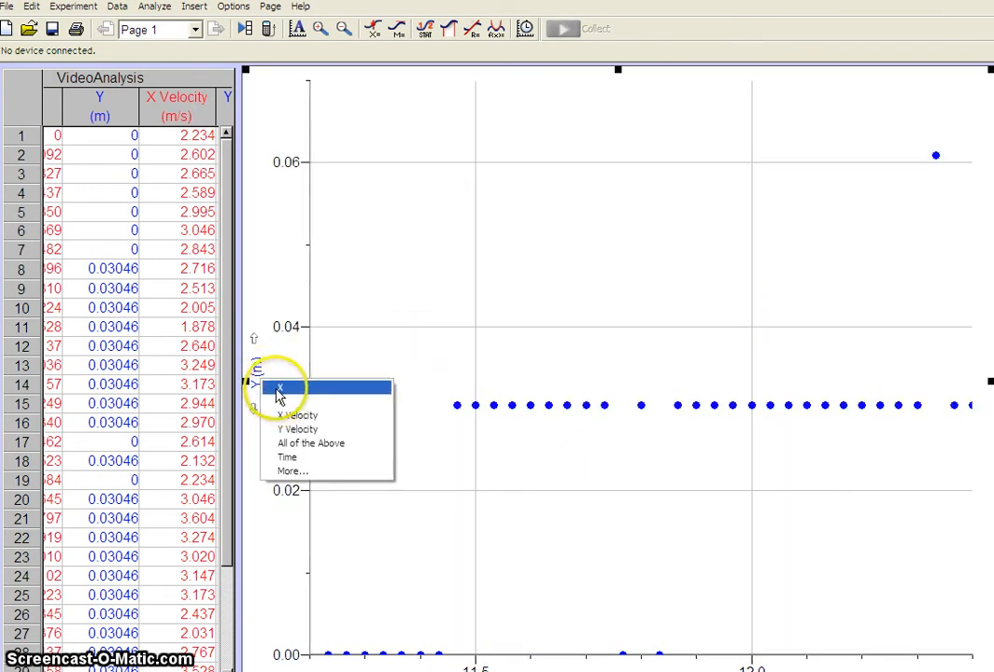
click(279, 388)
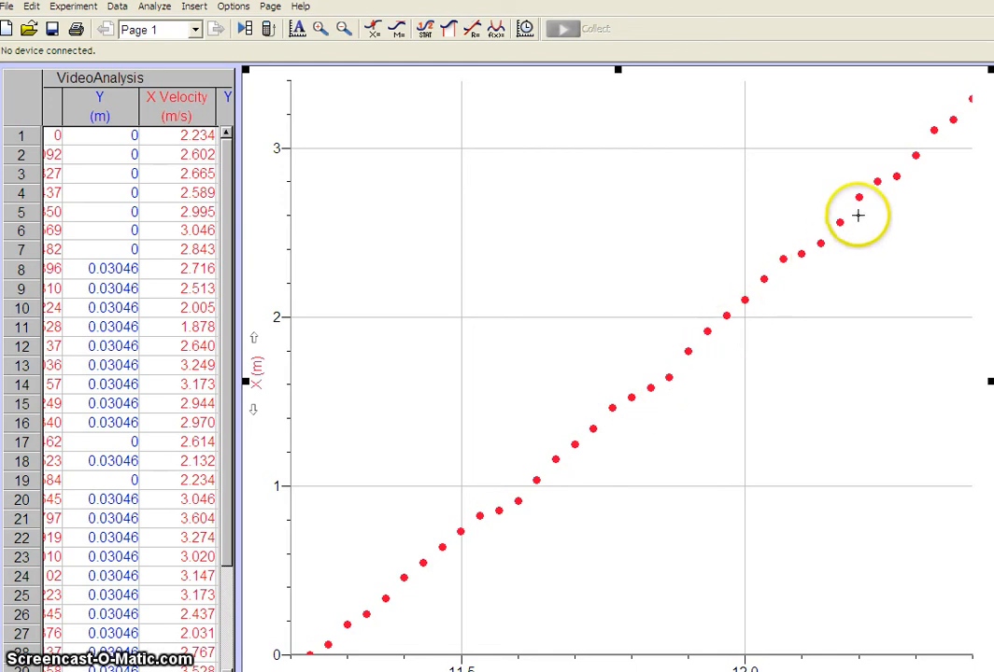
click(474, 34)
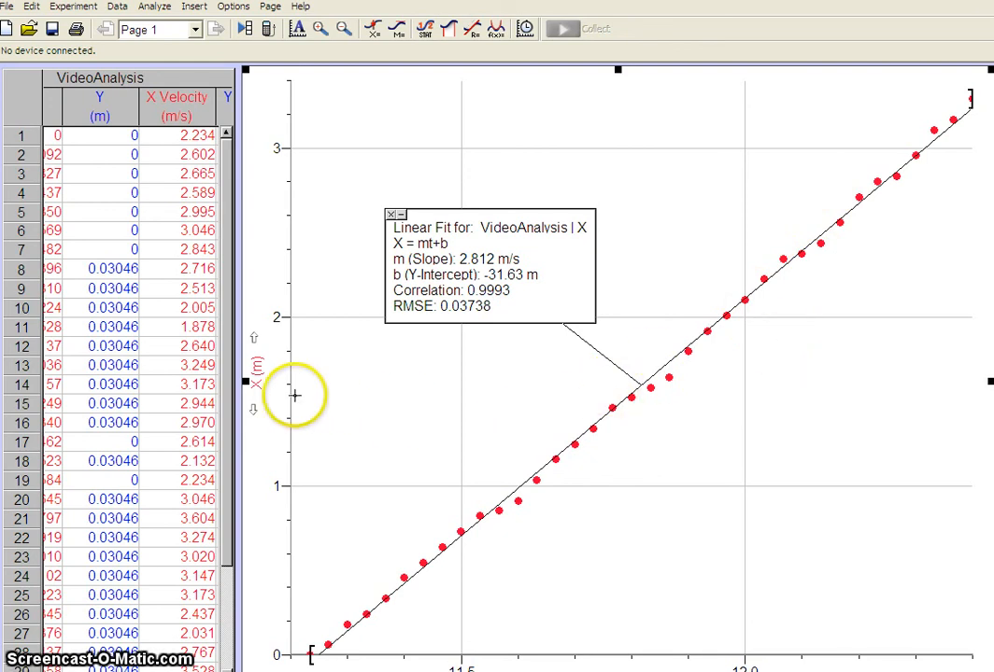
Plot only X Velocity on the graph's vertical axis and add a linear fit to it
click(255, 385)
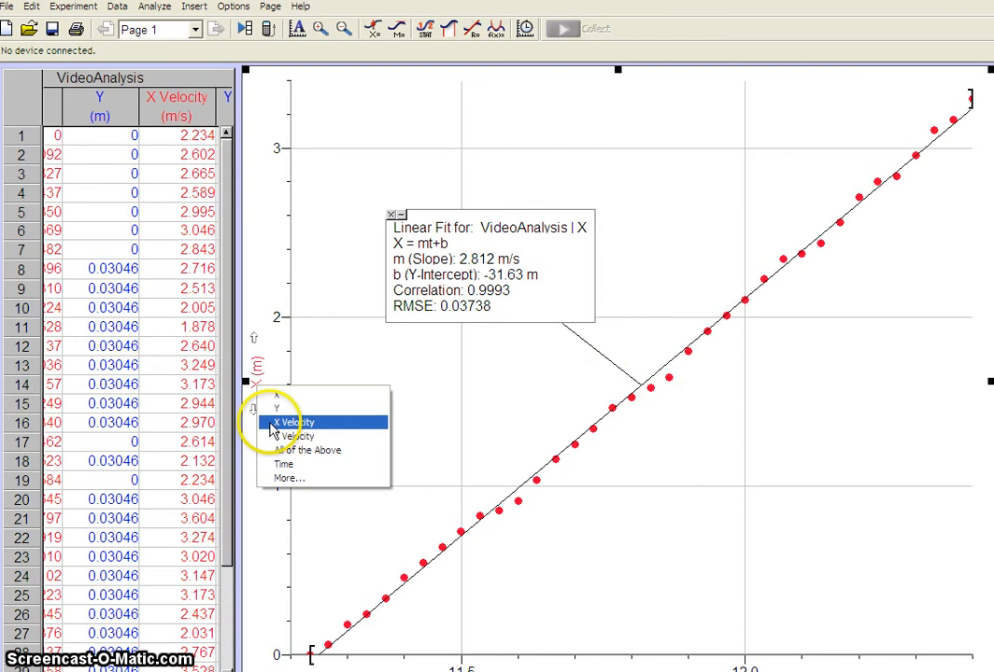
click(273, 423)
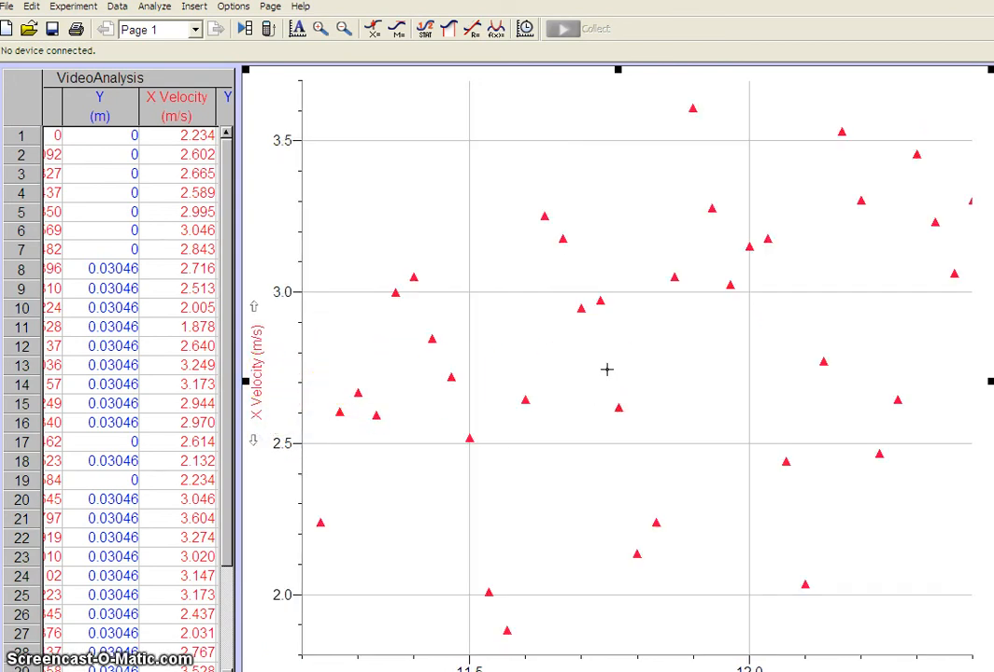
click(474, 31)
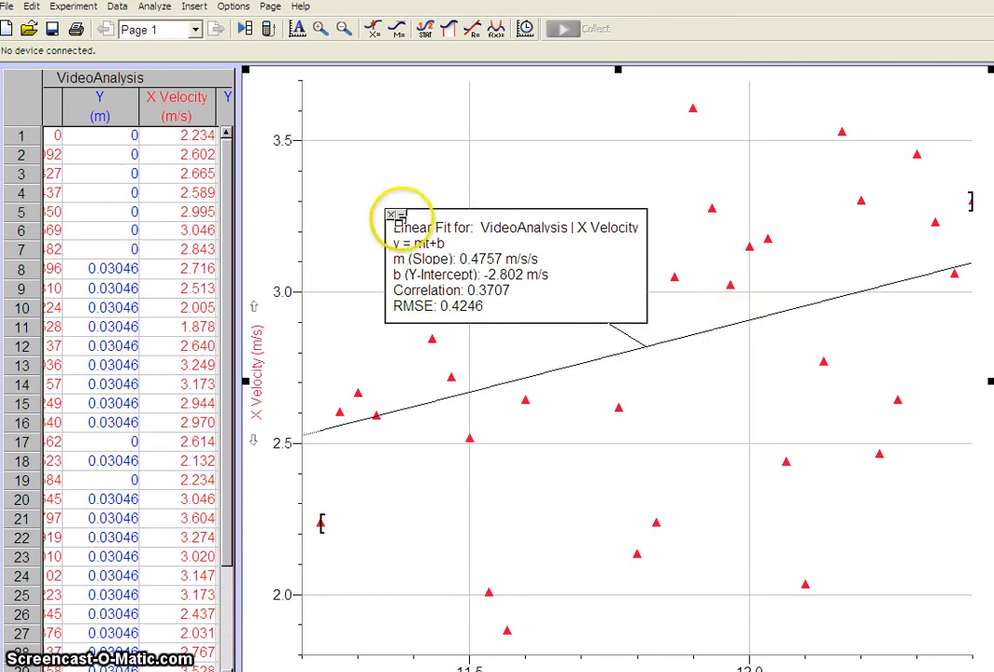
Plot all position and velocity columns together, and switch the graph's vertical axis to Y alone
click(253, 383)
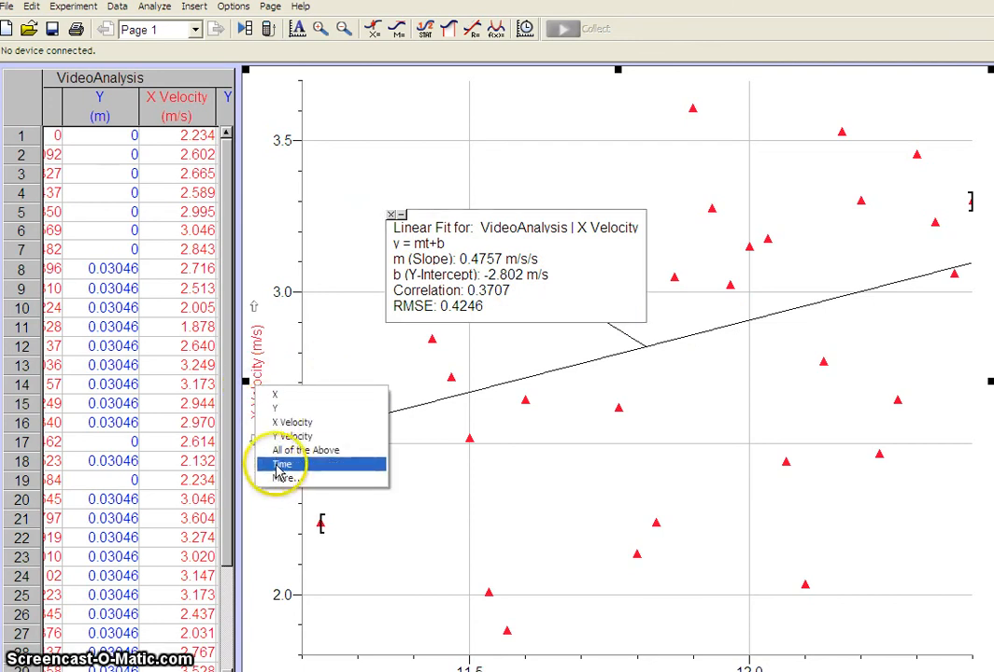
click(281, 452)
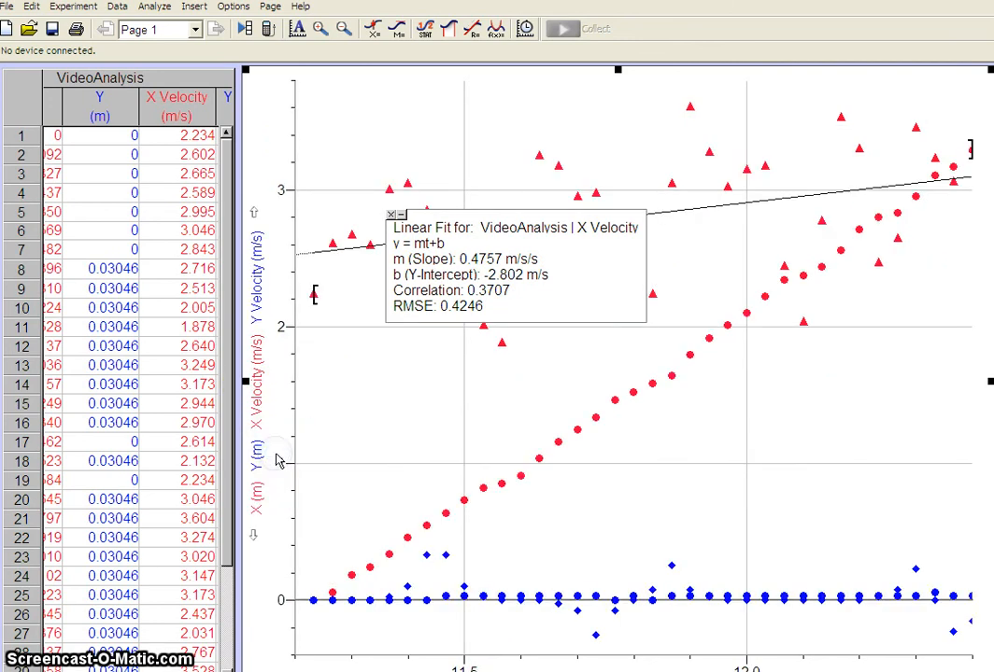
click(257, 301)
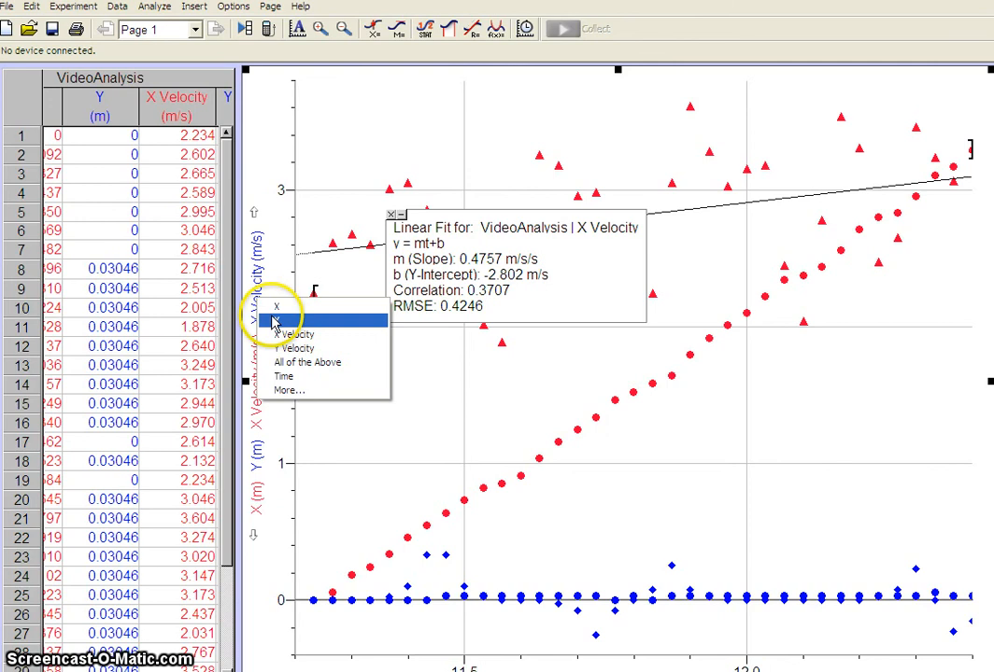
click(274, 321)
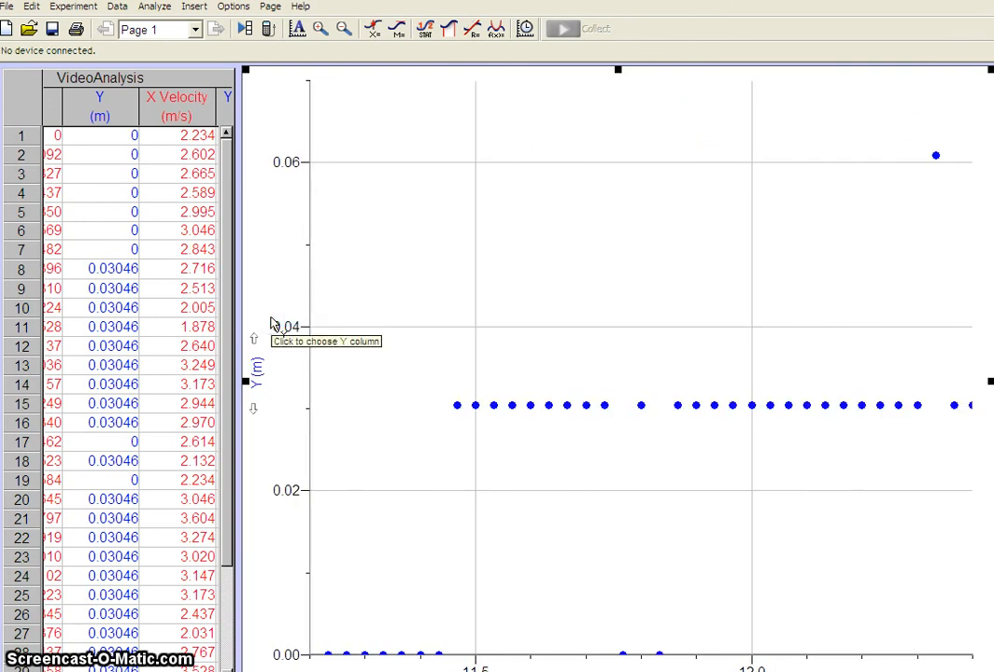
Set the vertical axis columns to X and X Velocity, with Y excluded
click(259, 372)
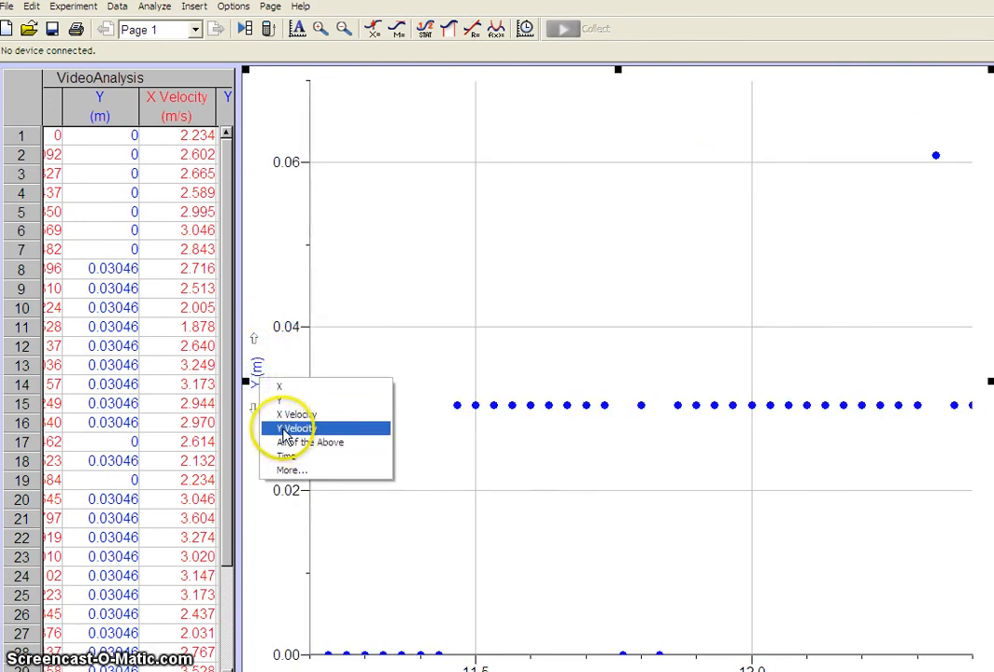
click(285, 473)
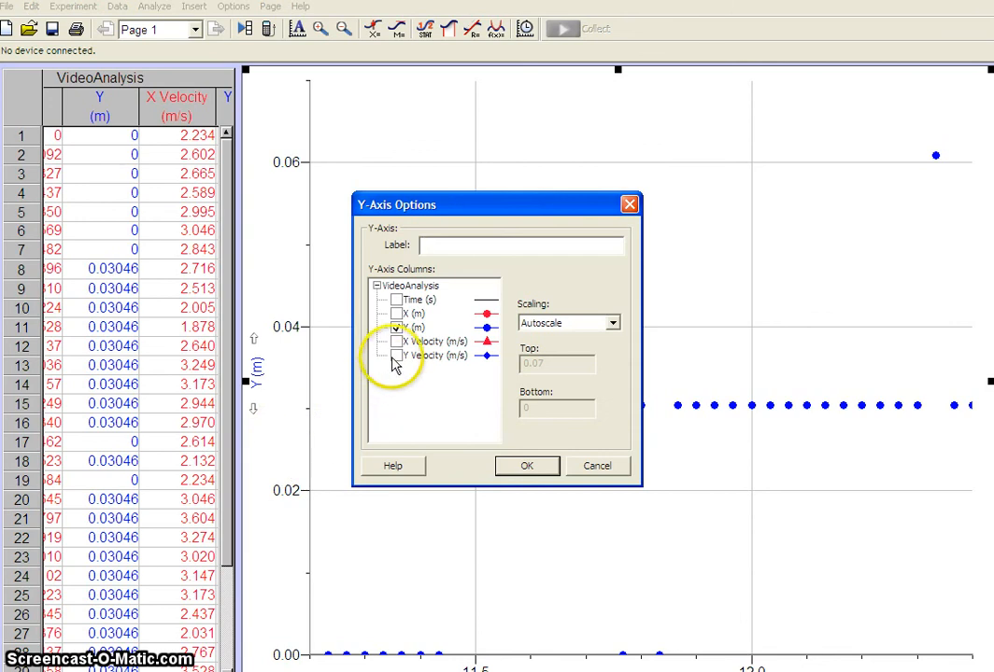
click(396, 314)
click(396, 328)
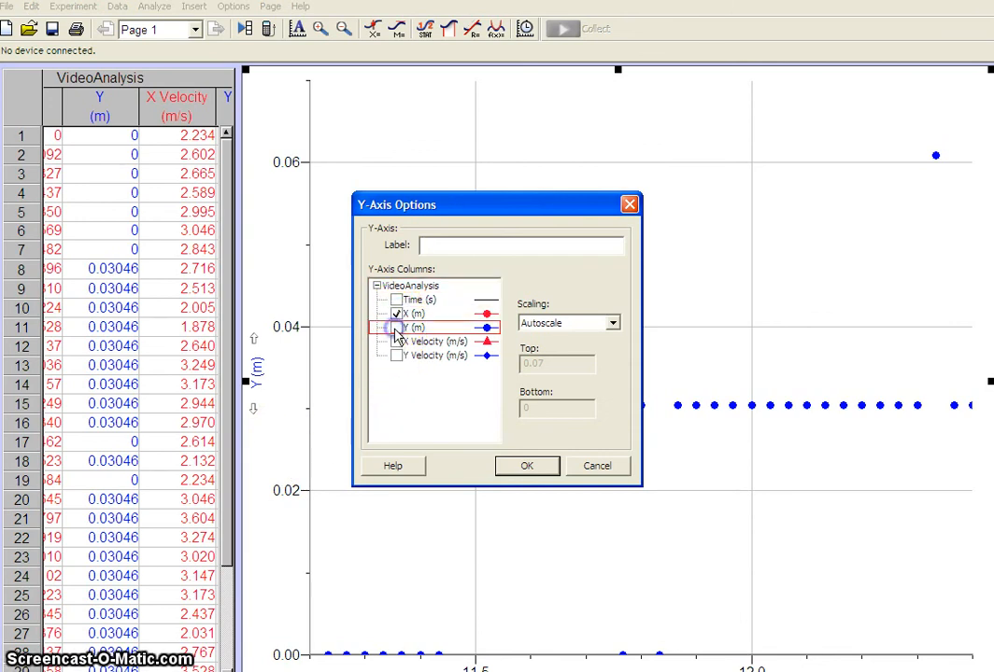
click(396, 342)
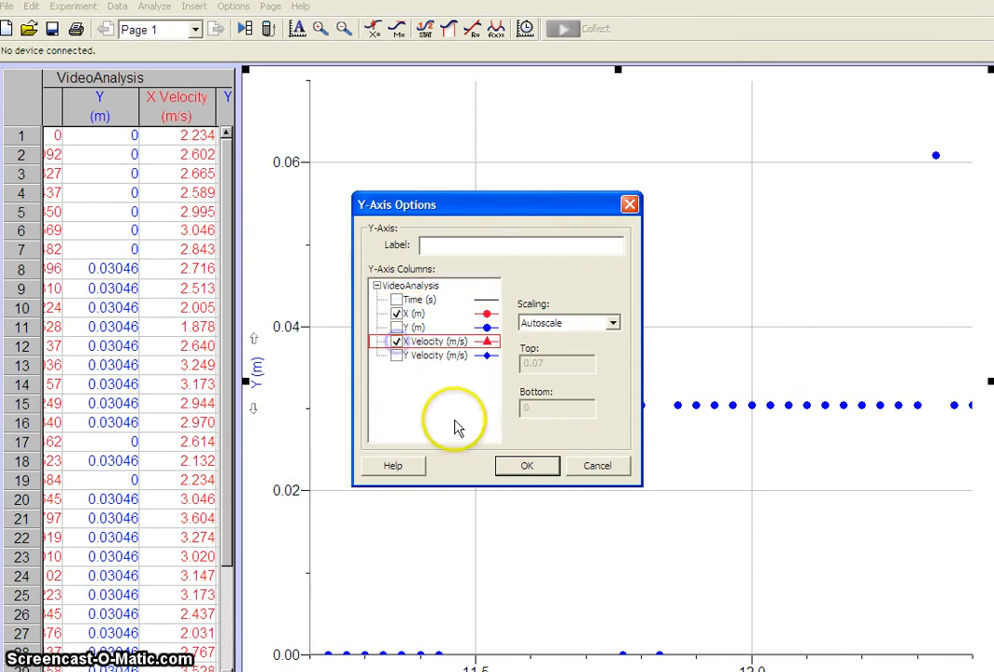
click(525, 465)
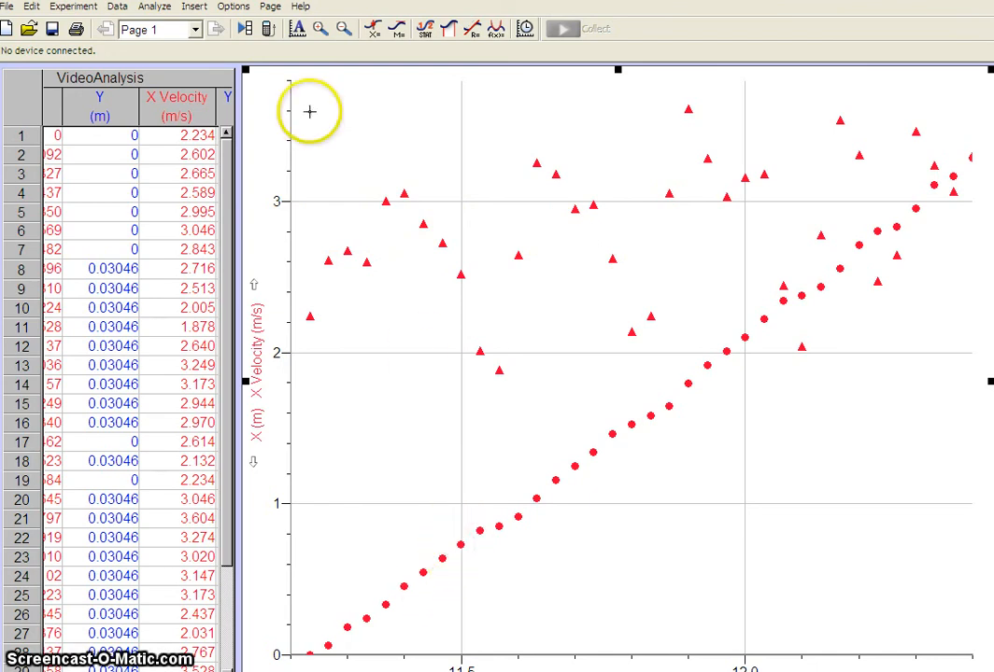
Add a linear fit for VideoAnalysis|X only and move its results box below the X Velocity points
click(472, 28)
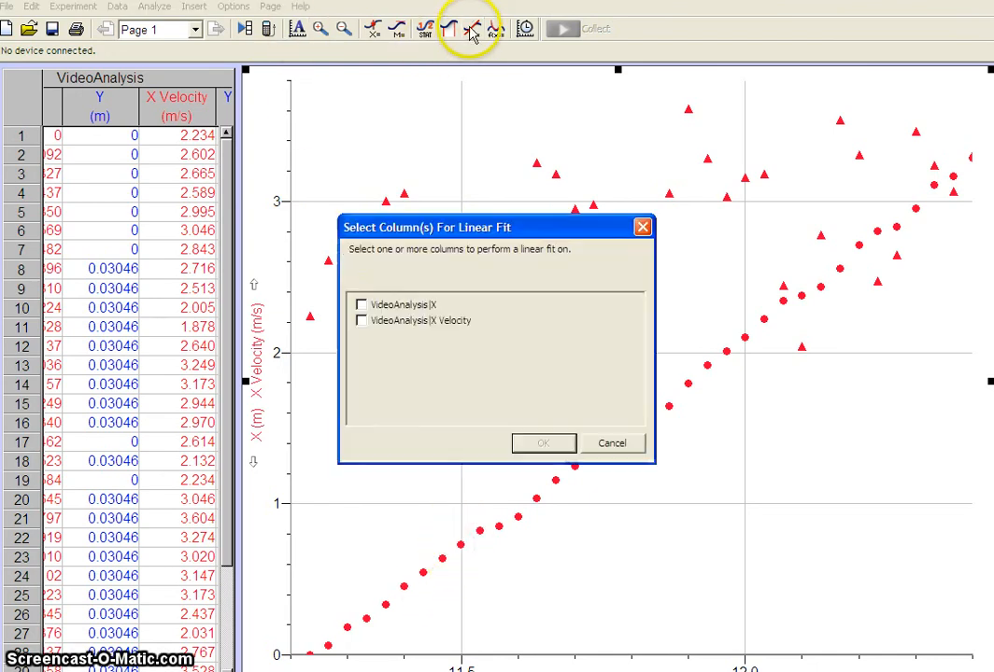
click(361, 306)
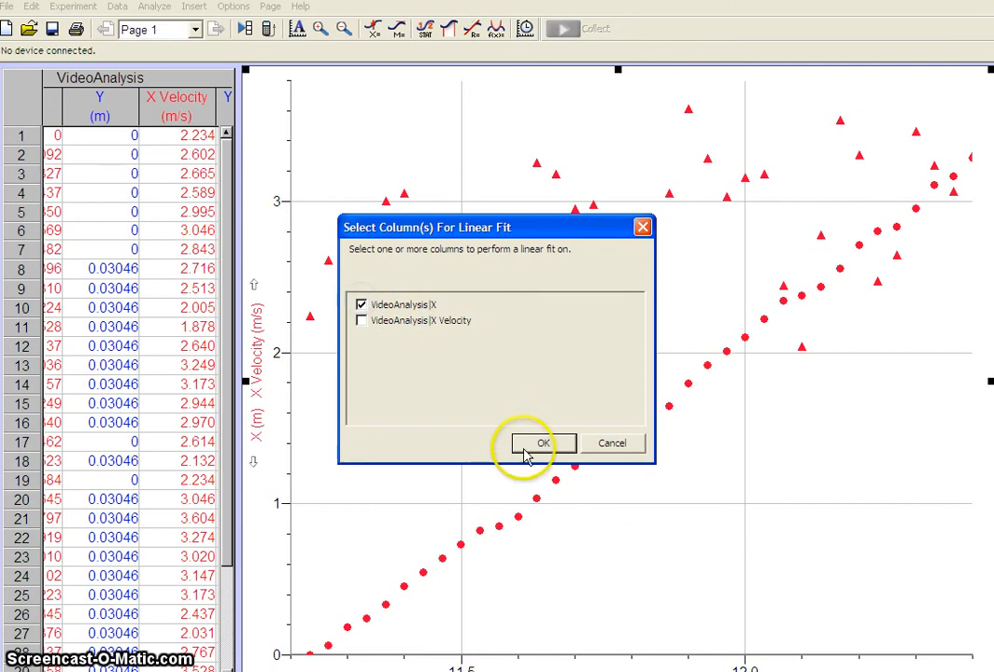
click(528, 446)
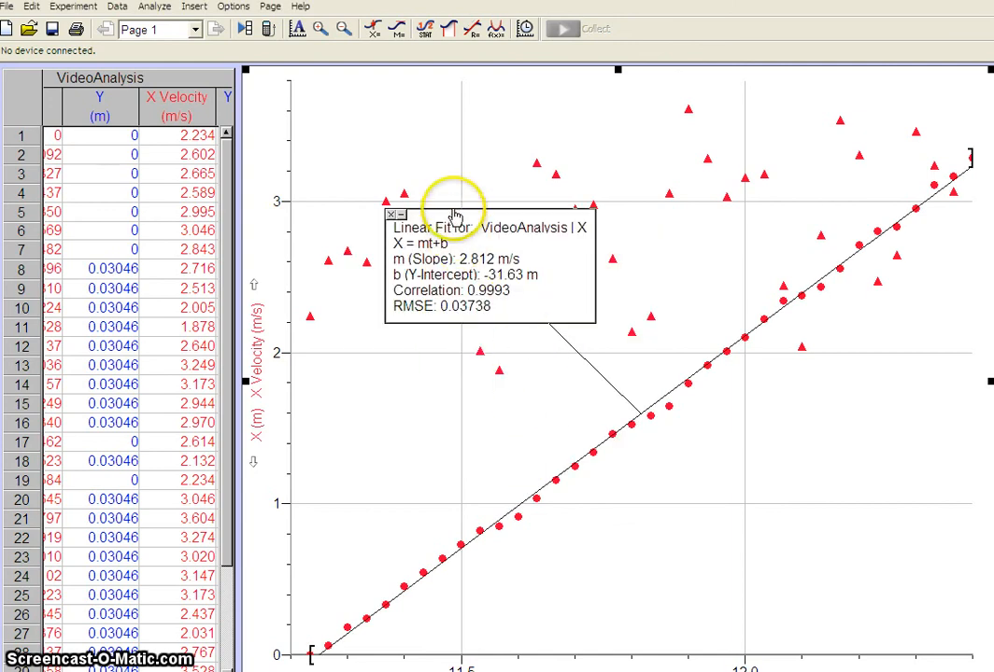
drag(393, 214, 313, 390)
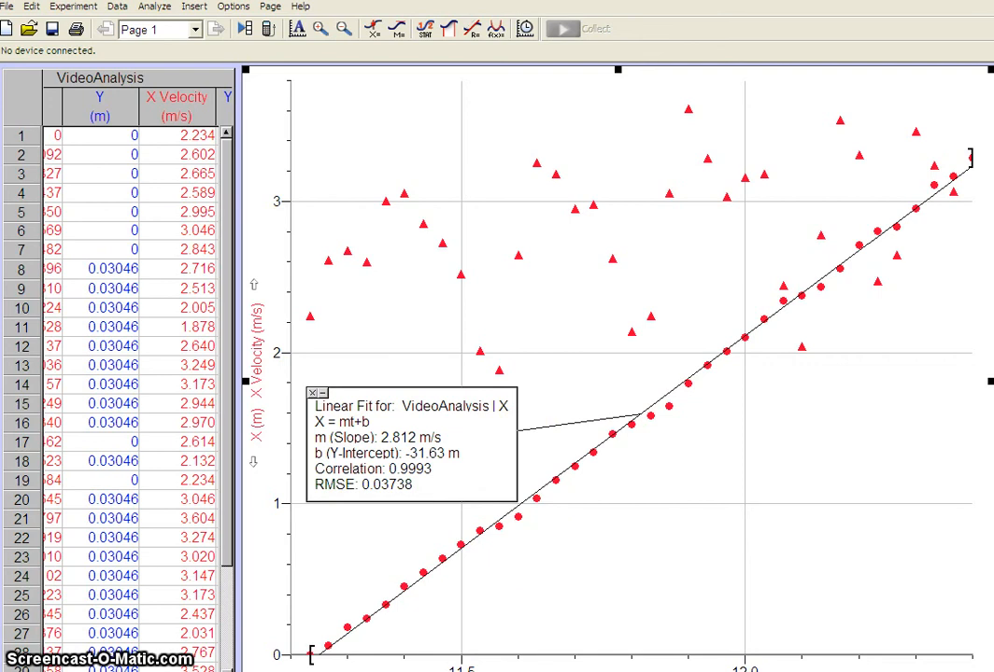
Switch to the web browser, open the School Docs bookmark and sign in with the account password
key(alt+Tab)
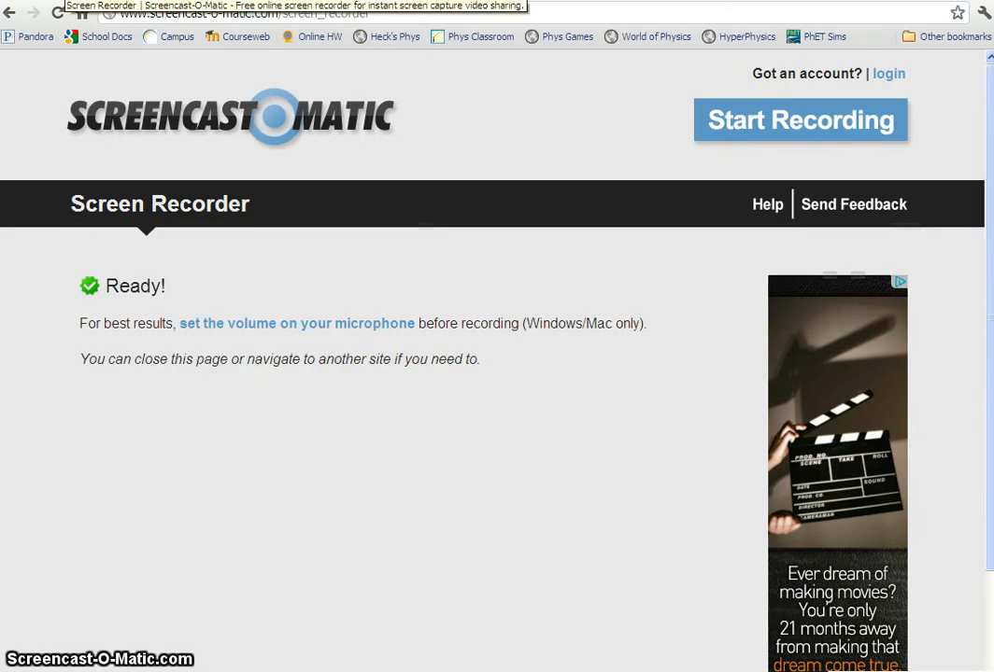
click(62, 1)
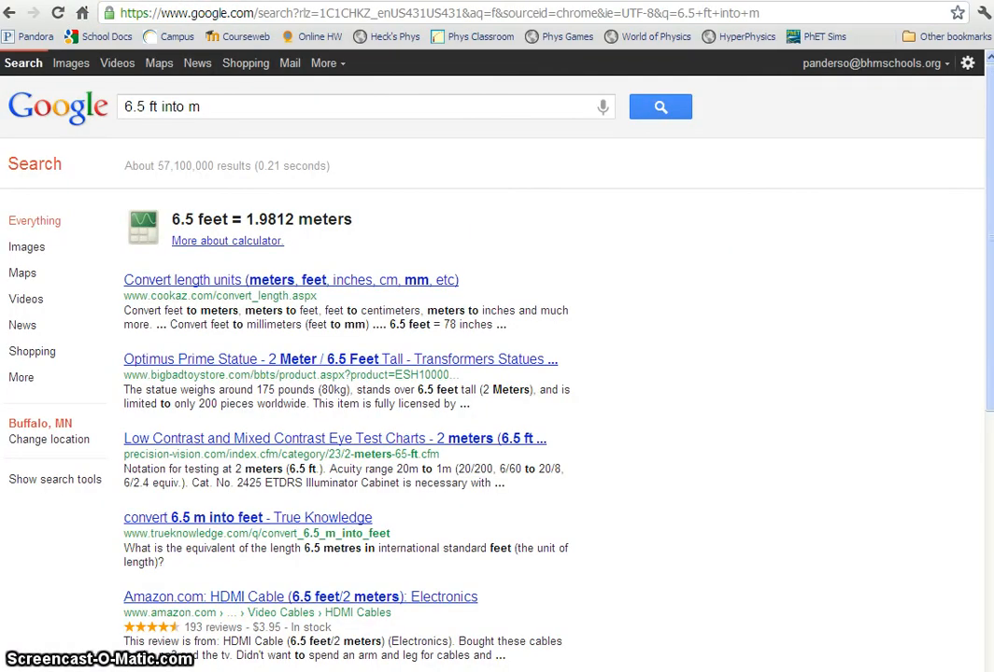
click(102, 37)
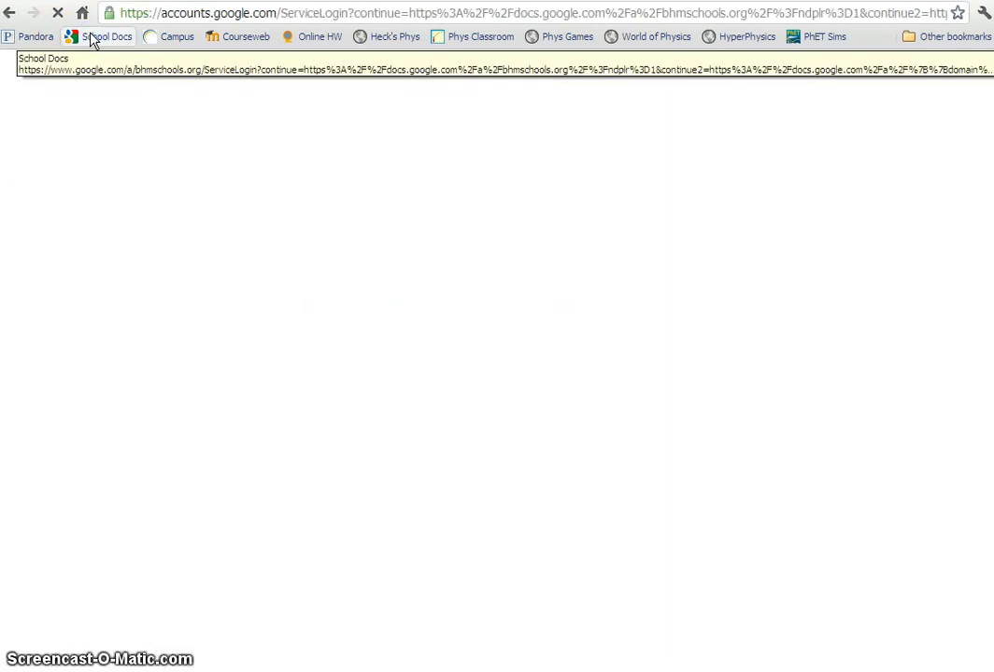
click(675, 280)
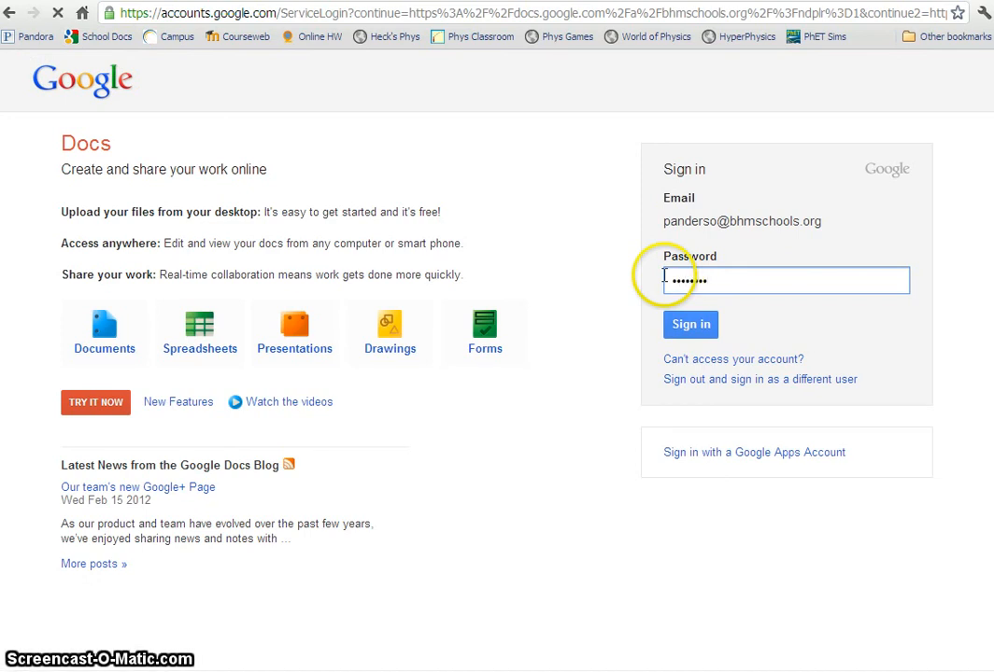
key(Return)
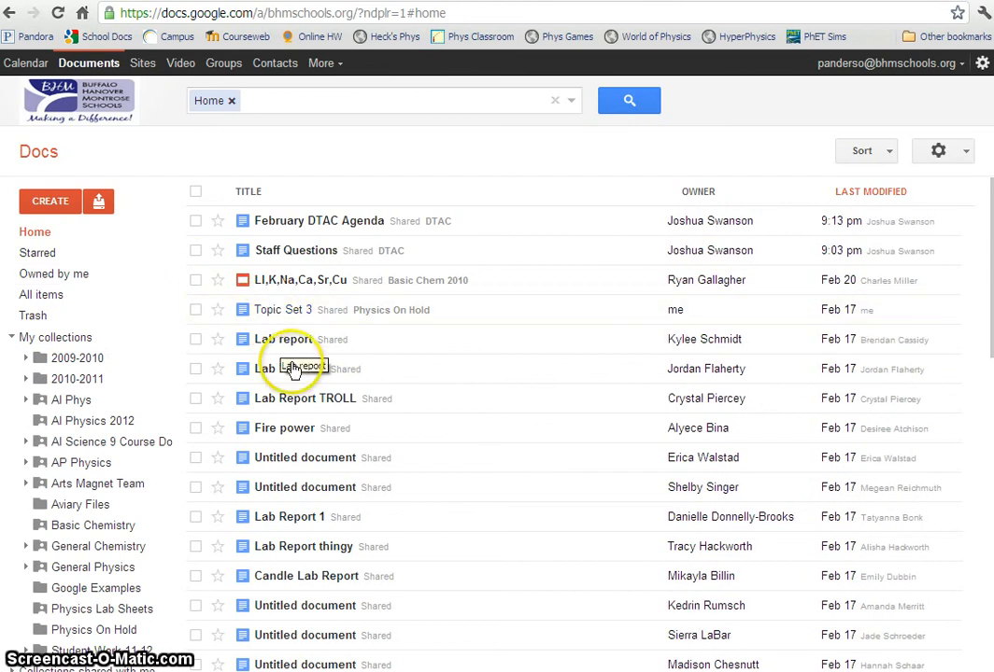
Open the Topic Set 2 document from the Docs list and go to its Video Analysis of Cars entry
scroll(326, 477, down, 1)
scroll(326, 481, down, 3)
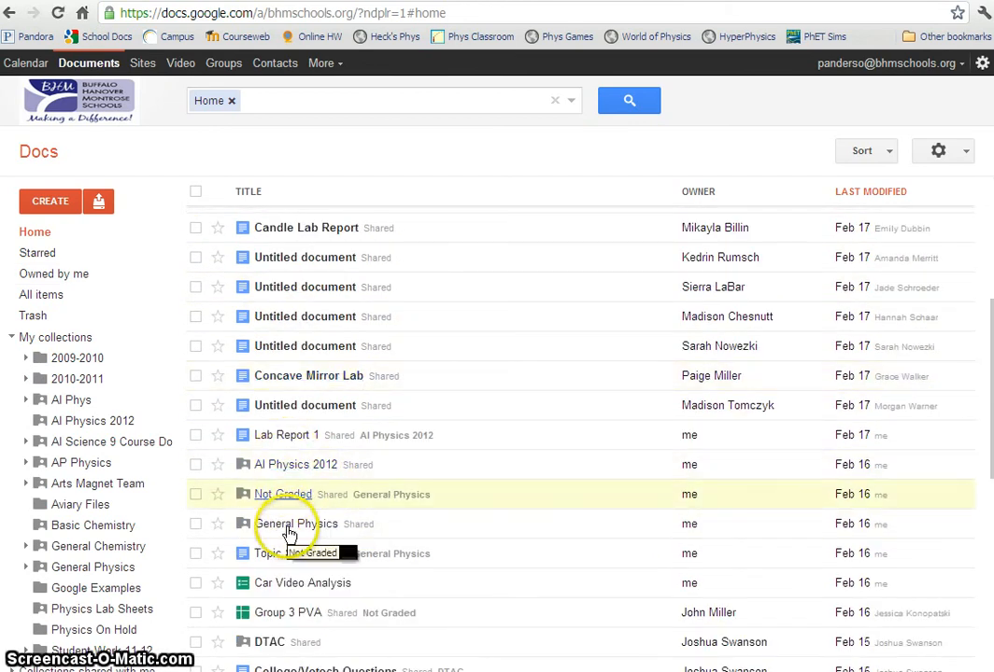
click(284, 558)
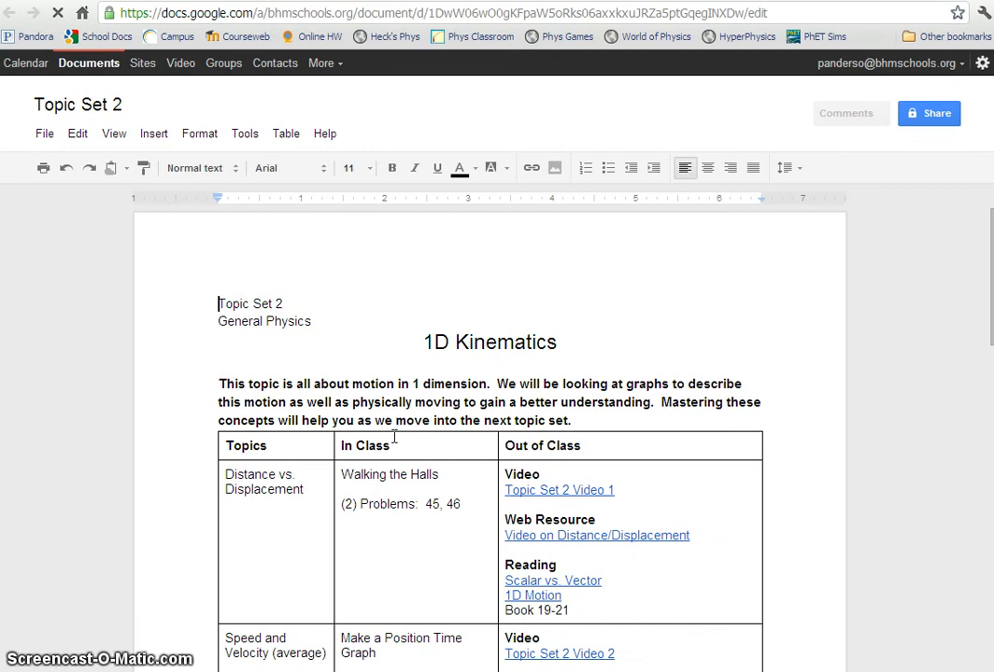
scroll(394, 436, down, 6)
scroll(396, 434, down, 1)
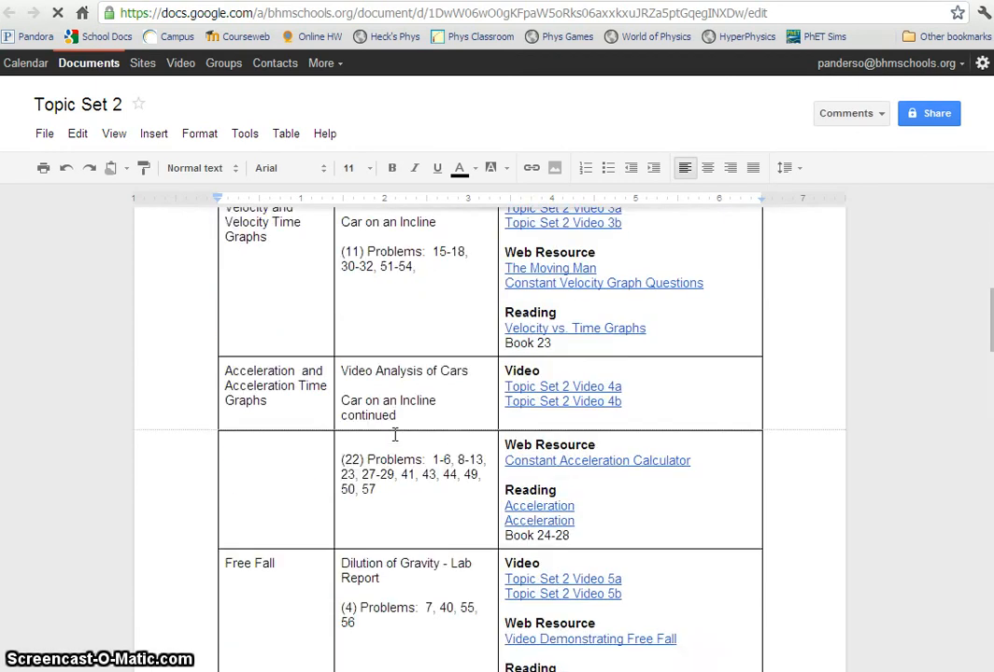